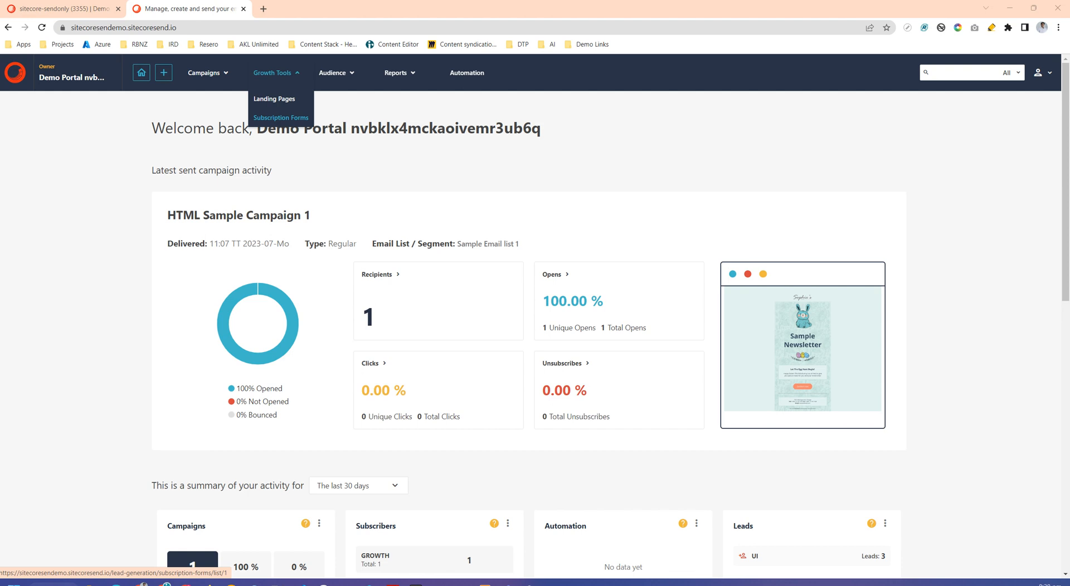
- Browse the available subscription form types and create a new Pop-up form
click(281, 118)
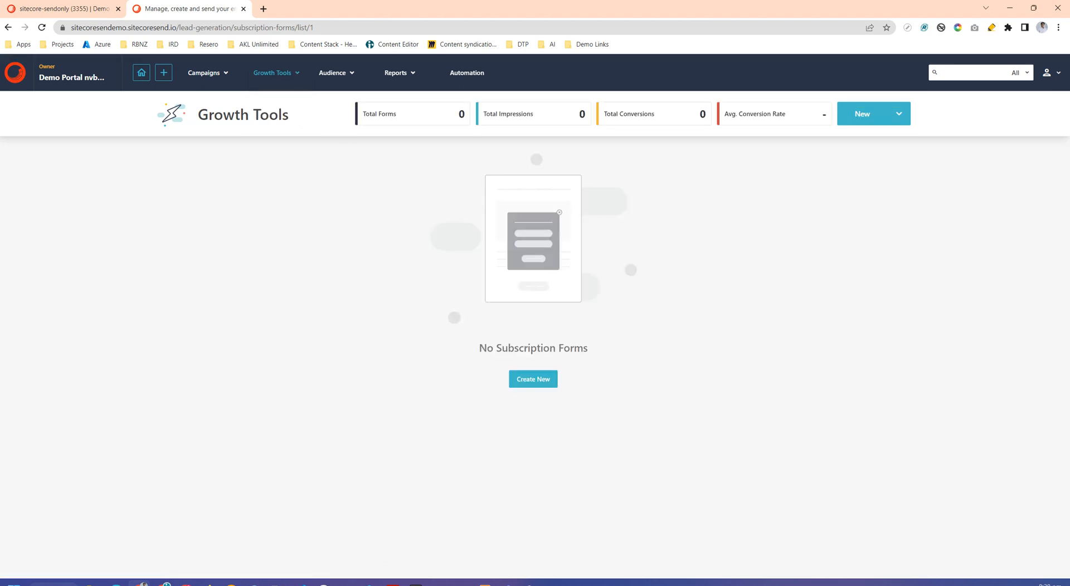
click(533, 380)
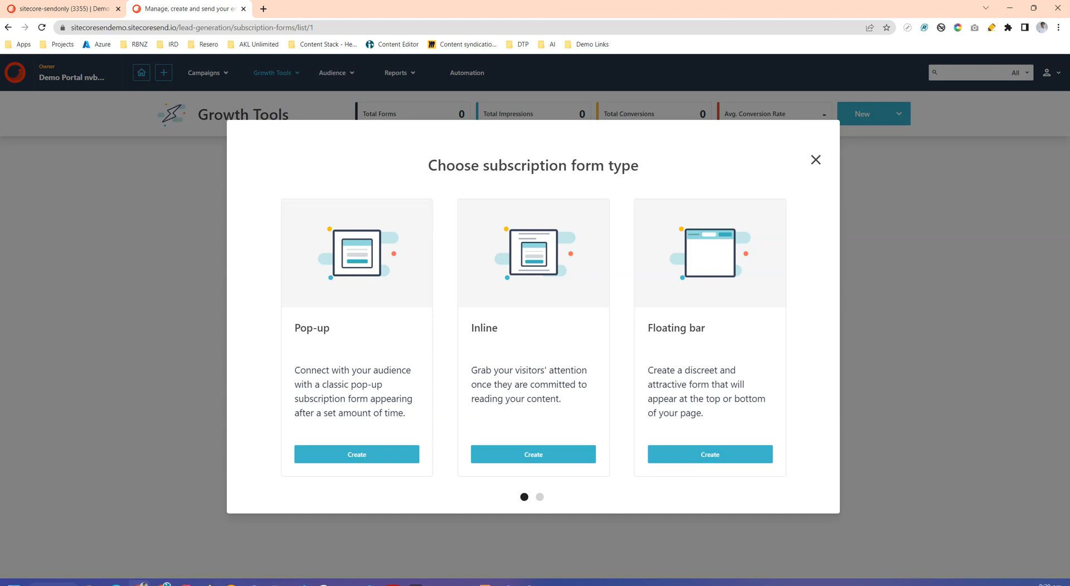
drag(657, 334, 415, 334)
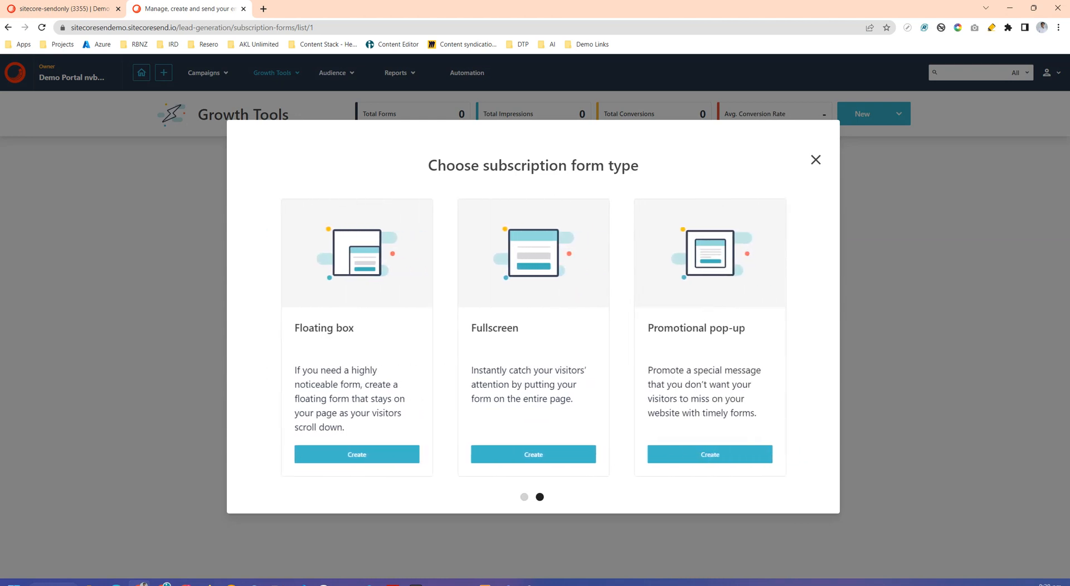
drag(658, 335, 243, 335)
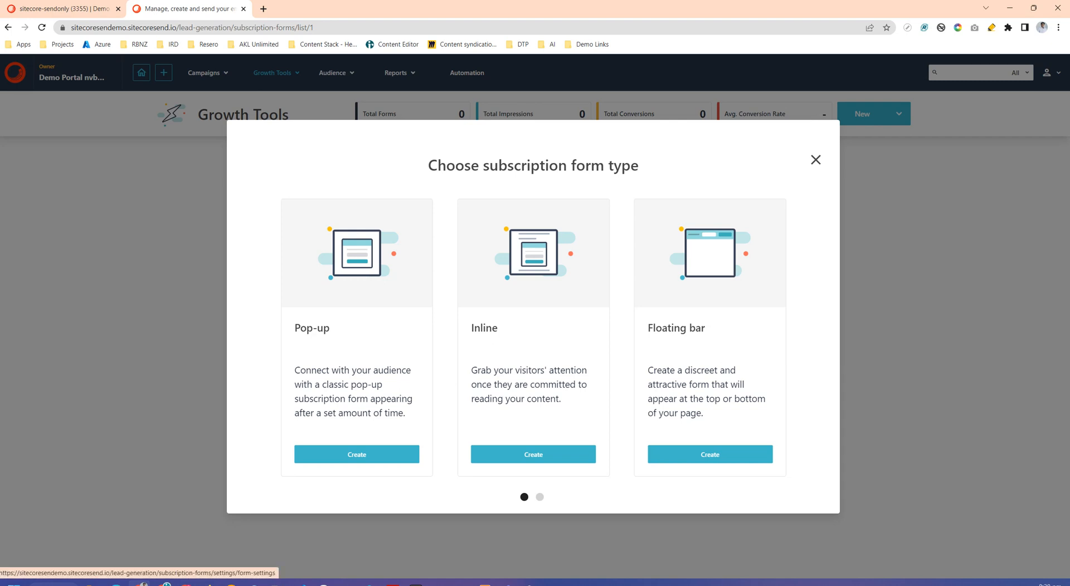
click(357, 454)
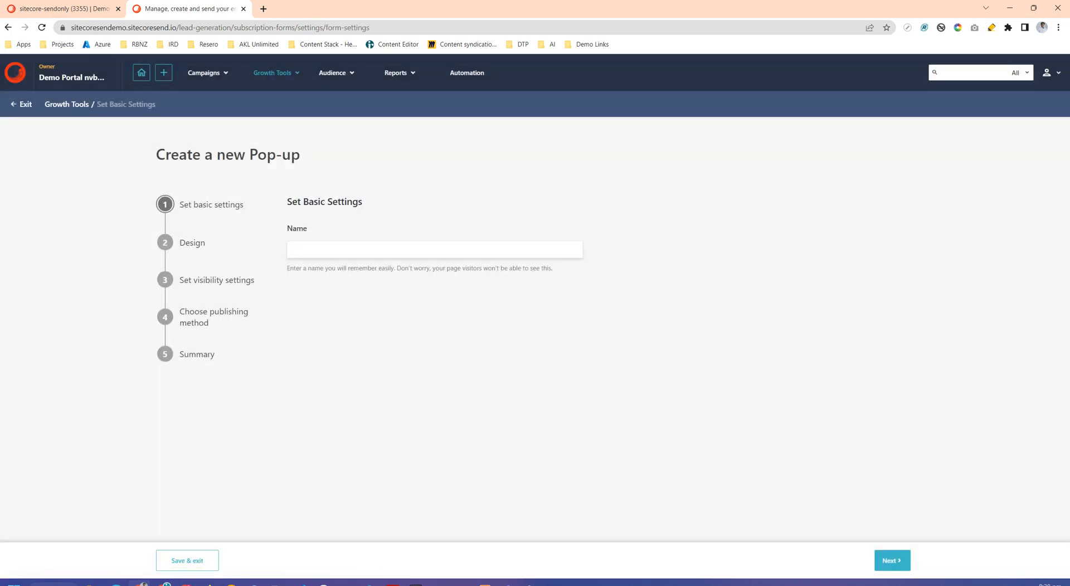
- Name the new form "Pop-up form 1" and continue to its design stage
text(Pop-up form 1)
key(Return)
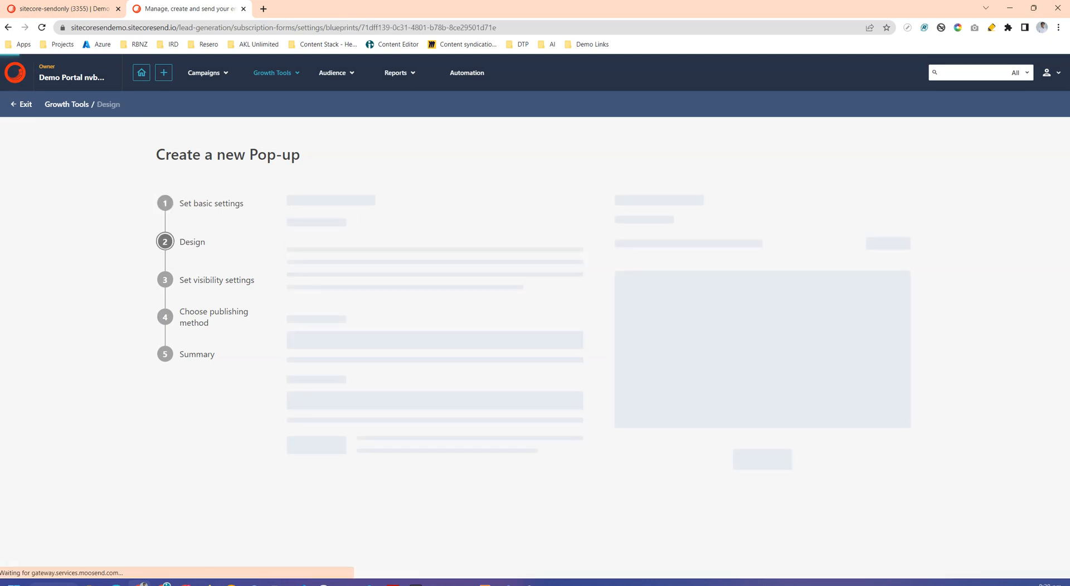
- Start designing the pop-up, browse the template library and use the Ticket to Ride template
scroll(594, 328, down, 3)
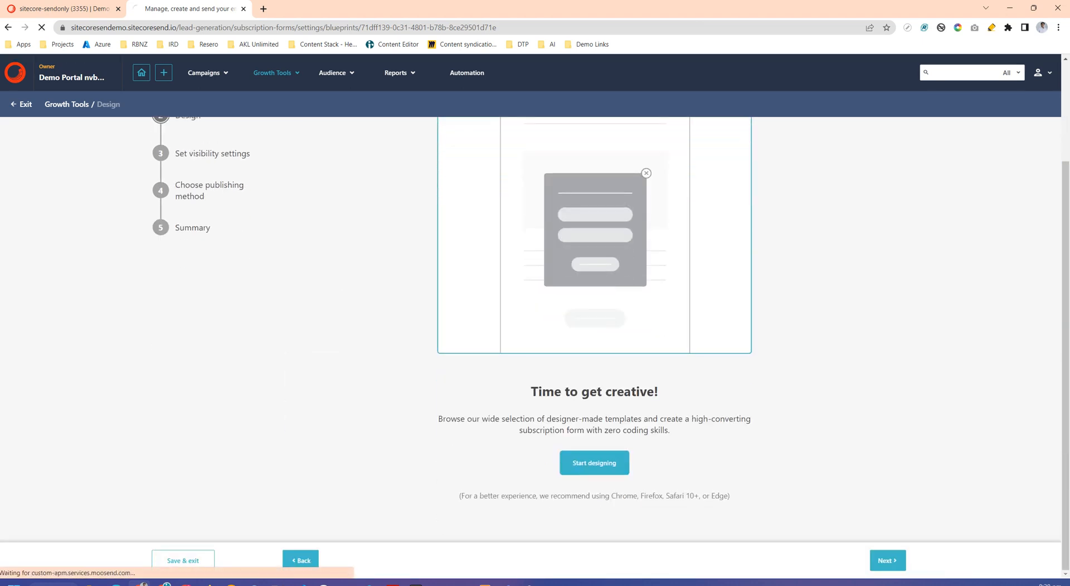
click(594, 463)
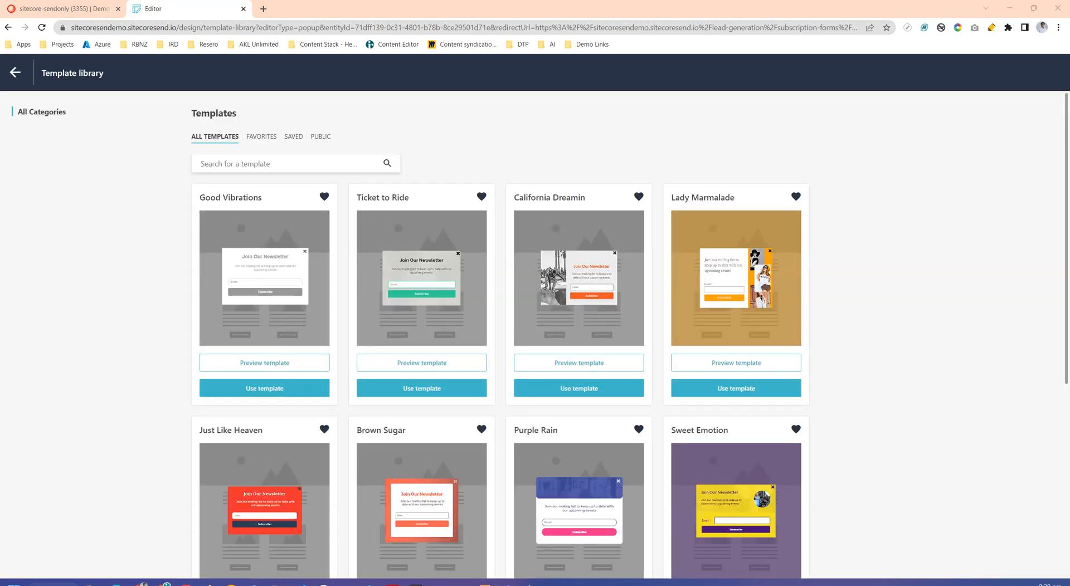
scroll(535, 334, down, 6)
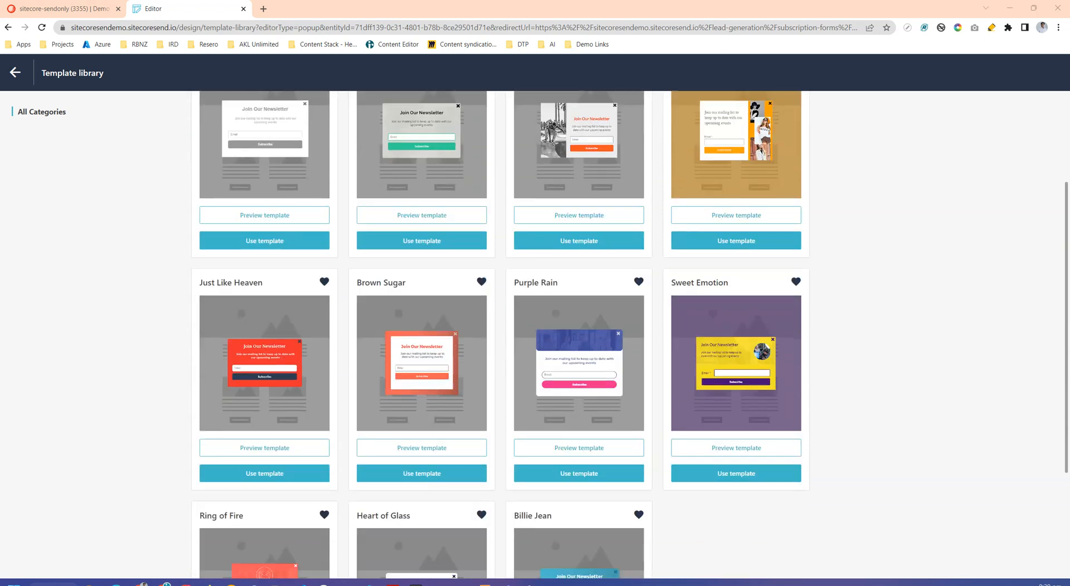
scroll(535, 334, up, 5)
scroll(535, 334, up, 1)
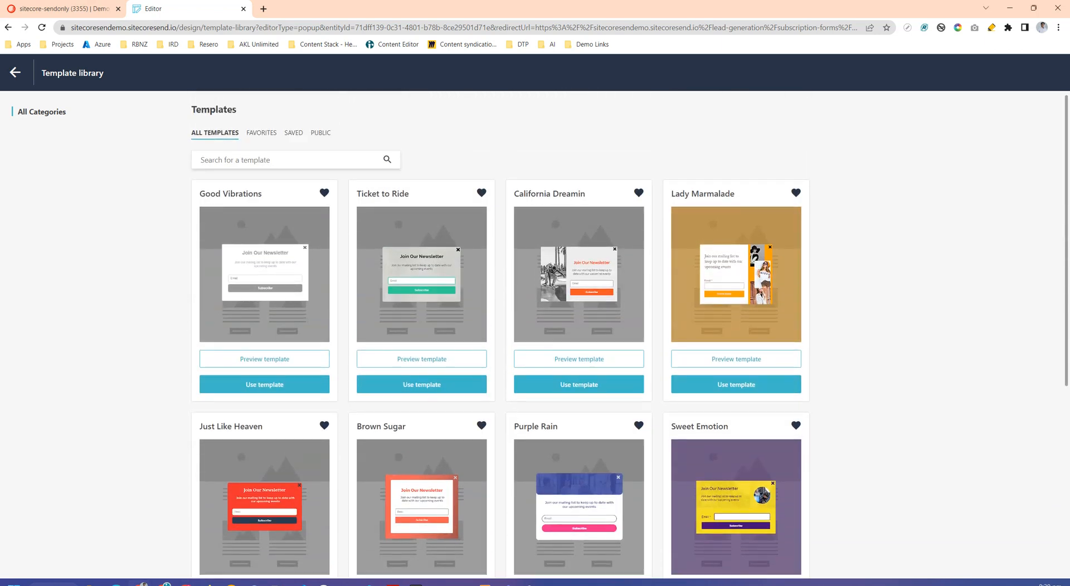
click(305, 540)
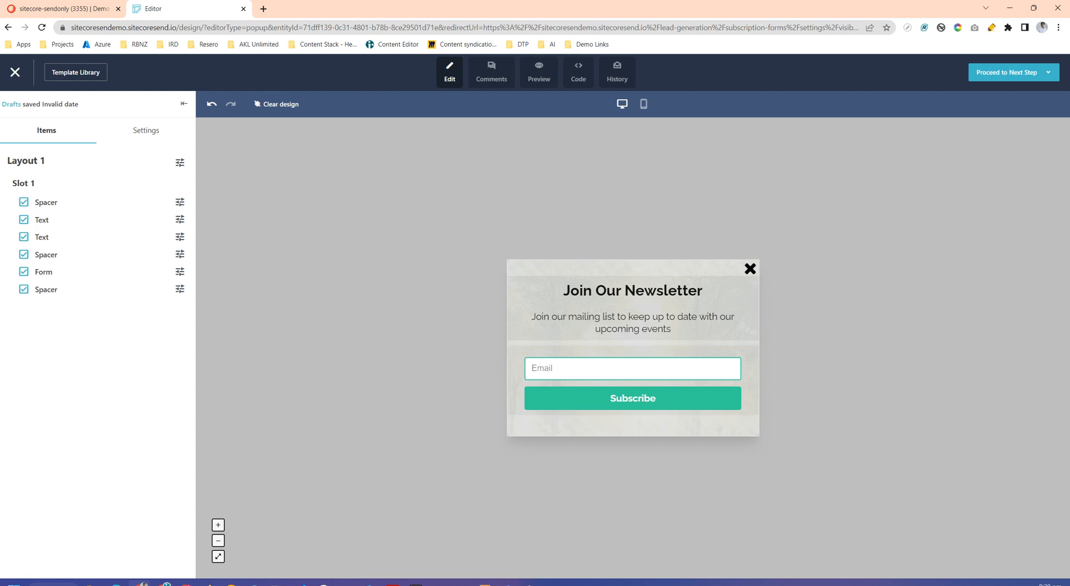
- Hide all the spacer, text and form items of Slot 1 one by one, and show them again
click(23, 203)
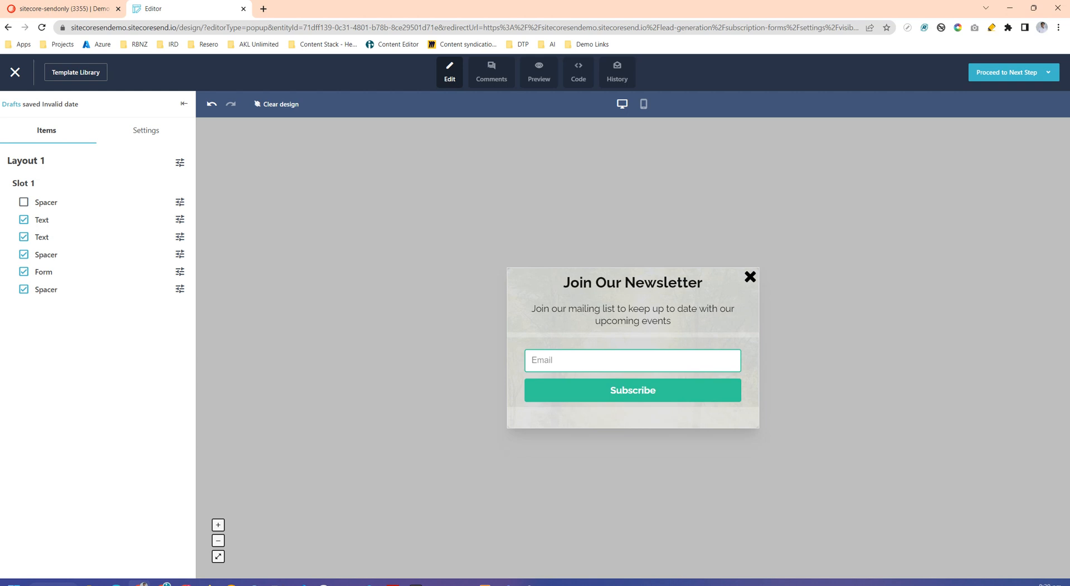
click(23, 219)
click(23, 236)
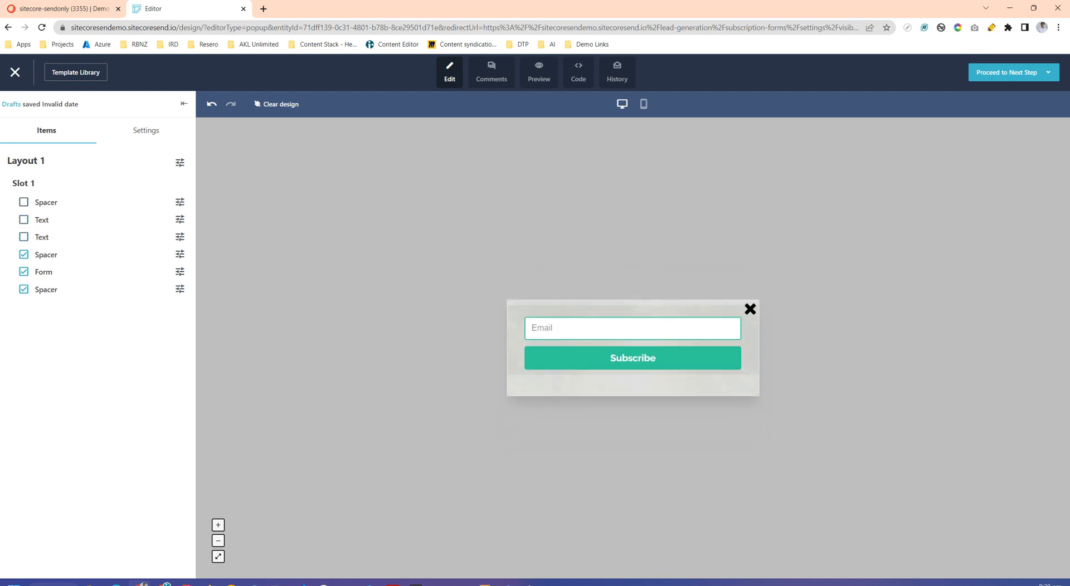
click(24, 255)
click(24, 272)
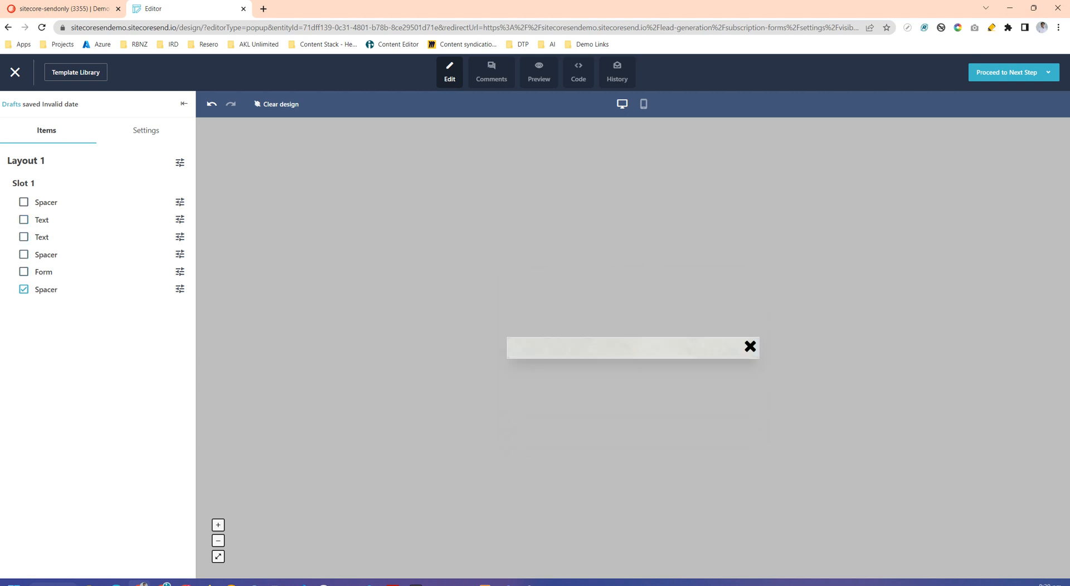
click(23, 289)
click(24, 289)
click(23, 272)
click(23, 254)
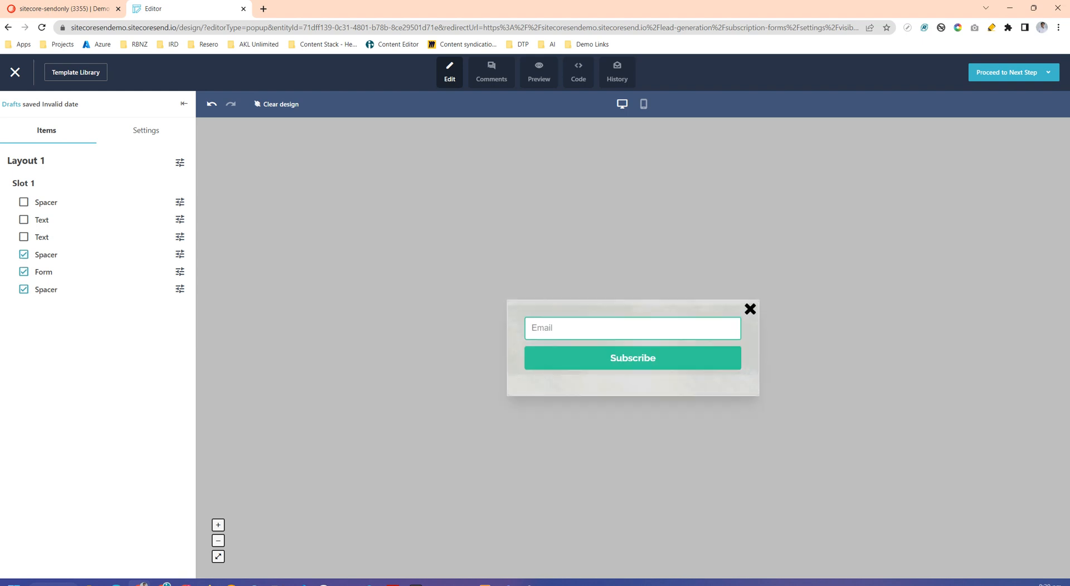
click(24, 237)
click(24, 220)
click(23, 202)
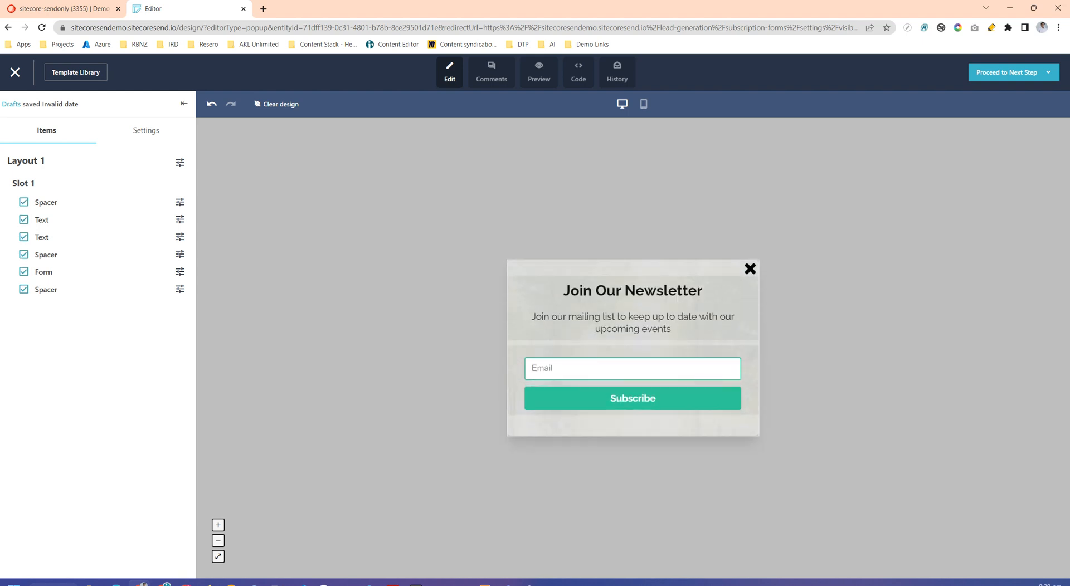
- Review the pop-up's general settings for size, border, background, fonts and closing options
click(146, 130)
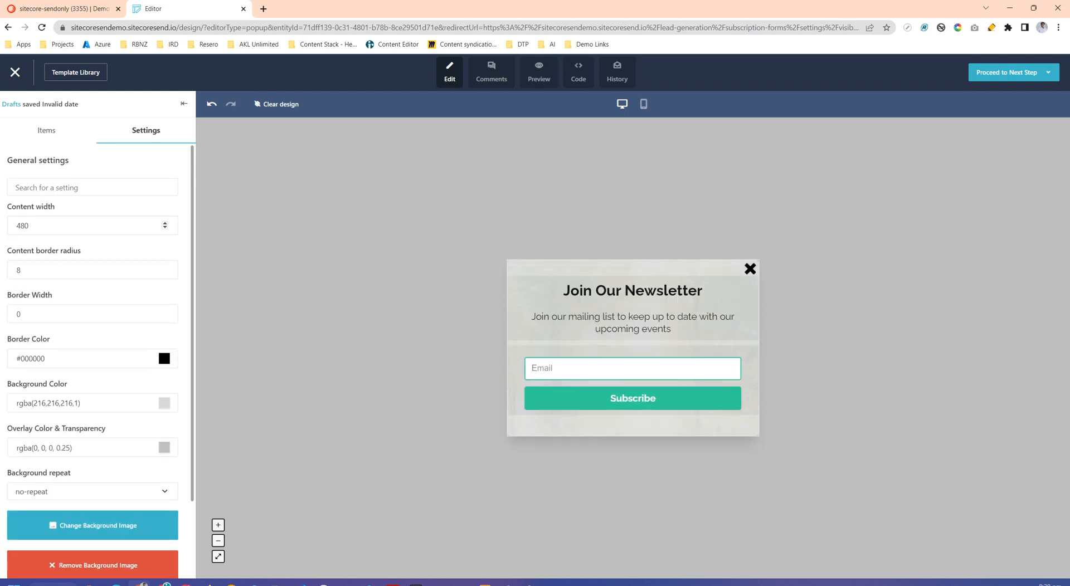
scroll(55, 267, down, 2)
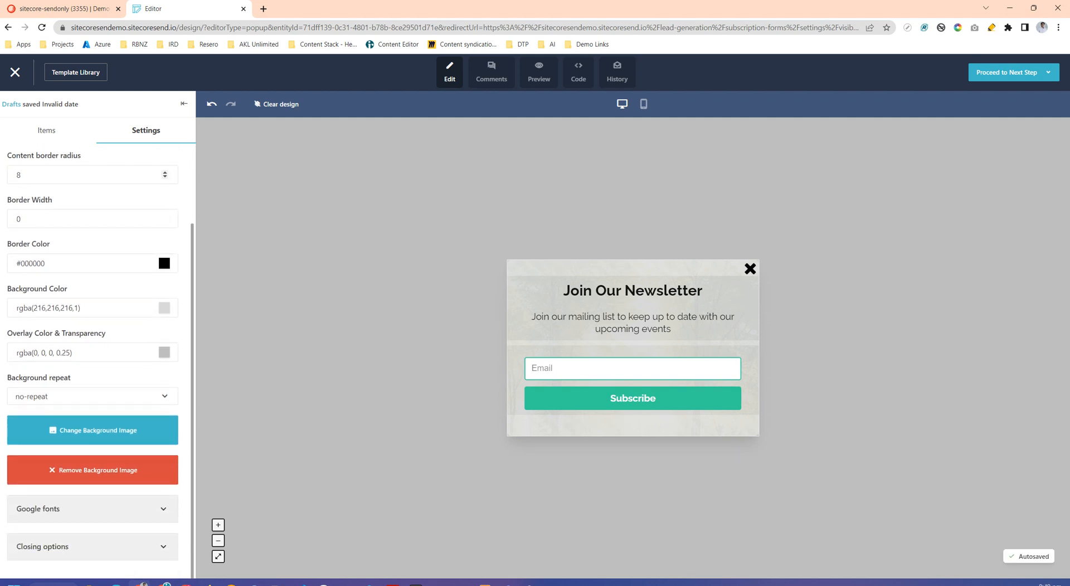
scroll(92, 335, up, 2)
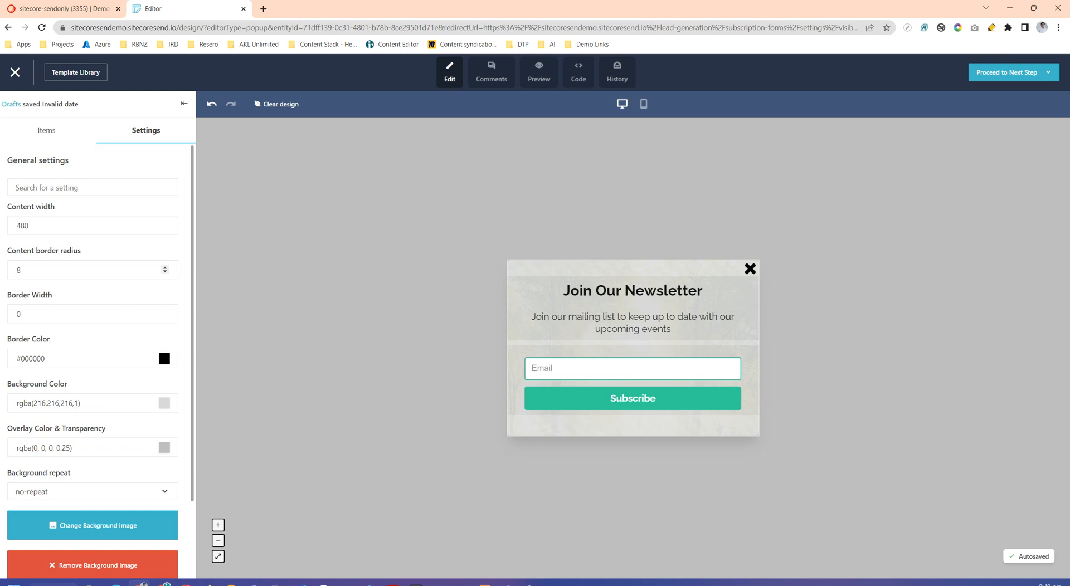
click(46, 131)
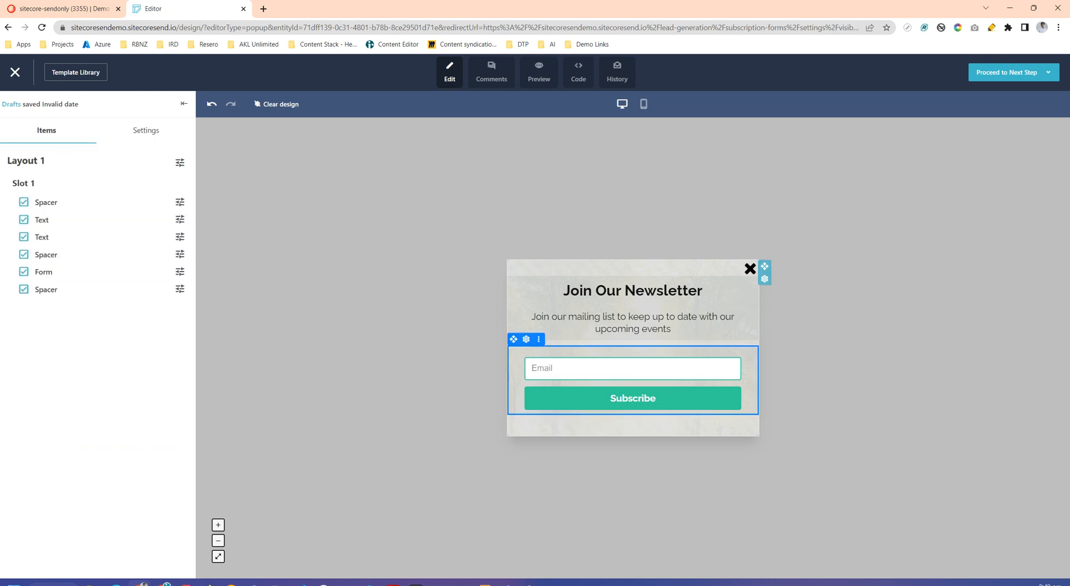
- Open the settings of the form block holding the email field and review its options, including the field styles
click(583, 369)
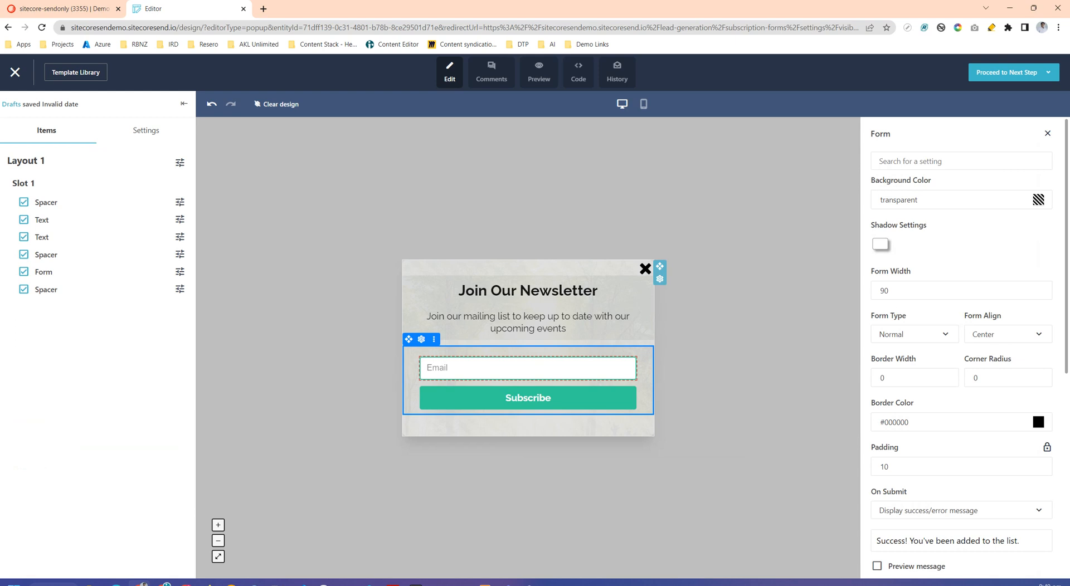
scroll(1011, 334, down, 5)
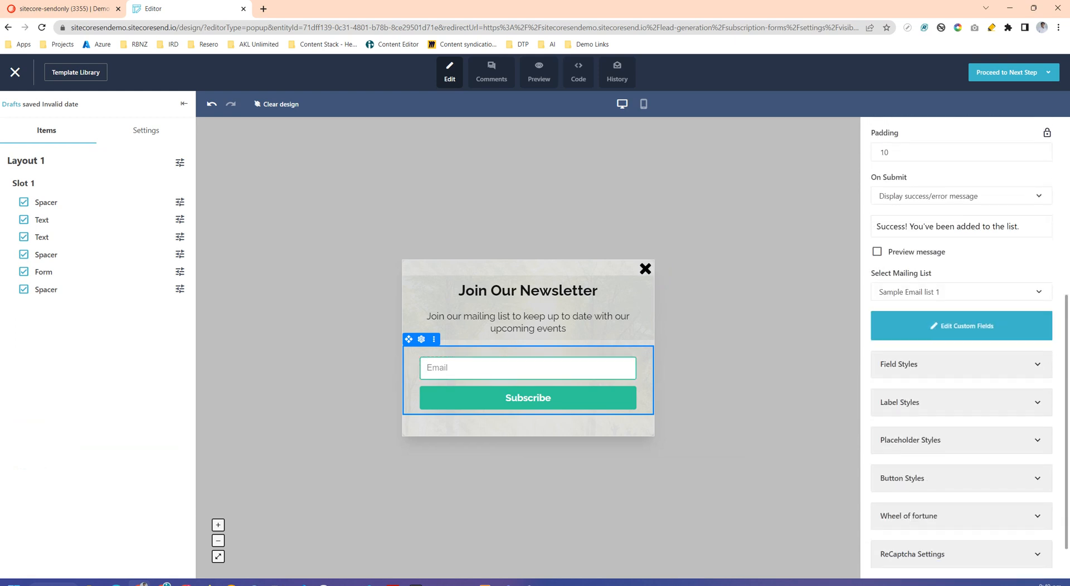
scroll(961, 334, up, 1)
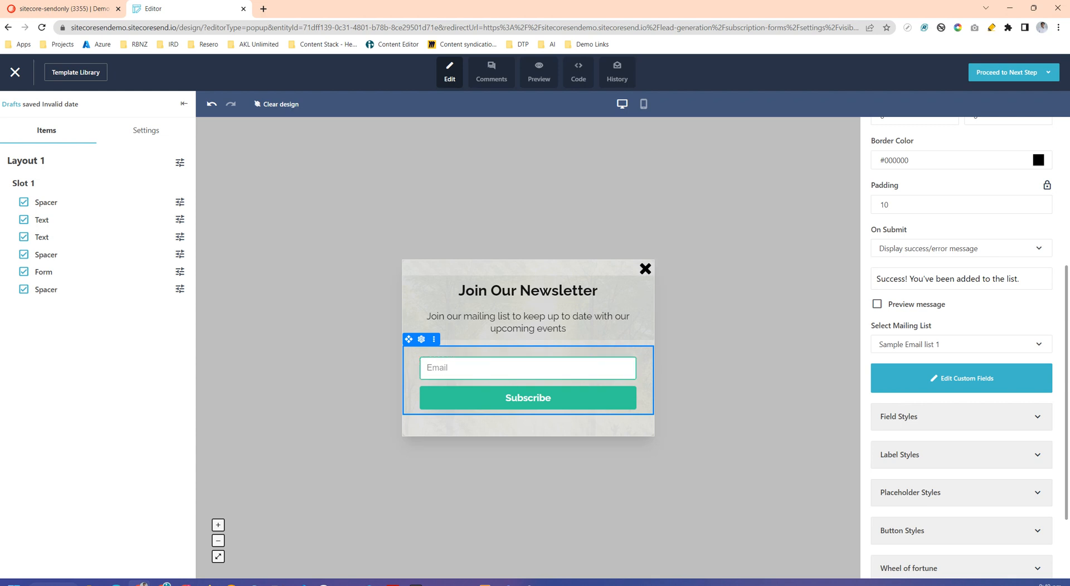
click(961, 417)
scroll(961, 348, down, 2)
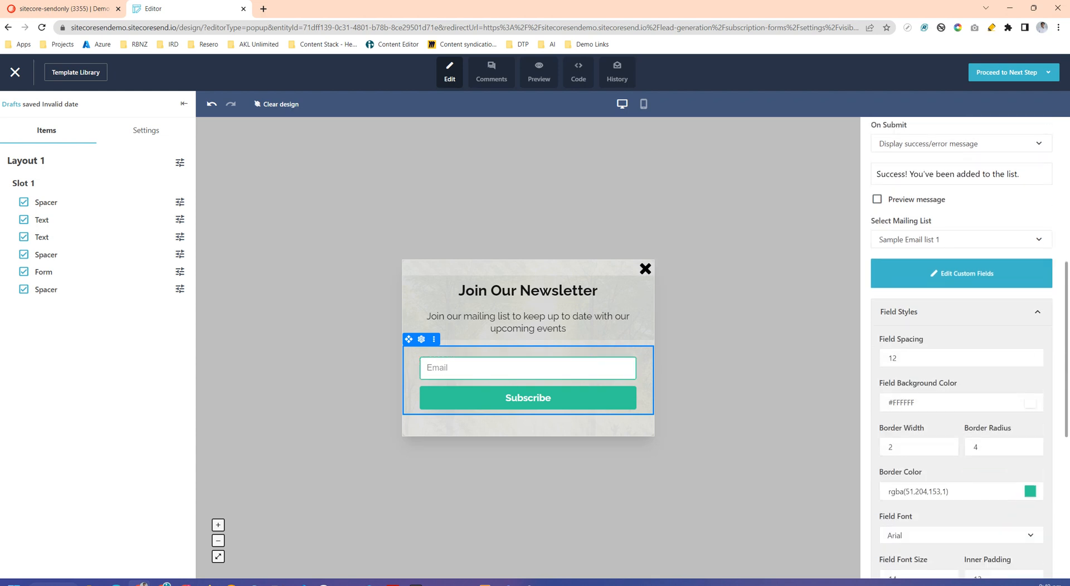
click(961, 312)
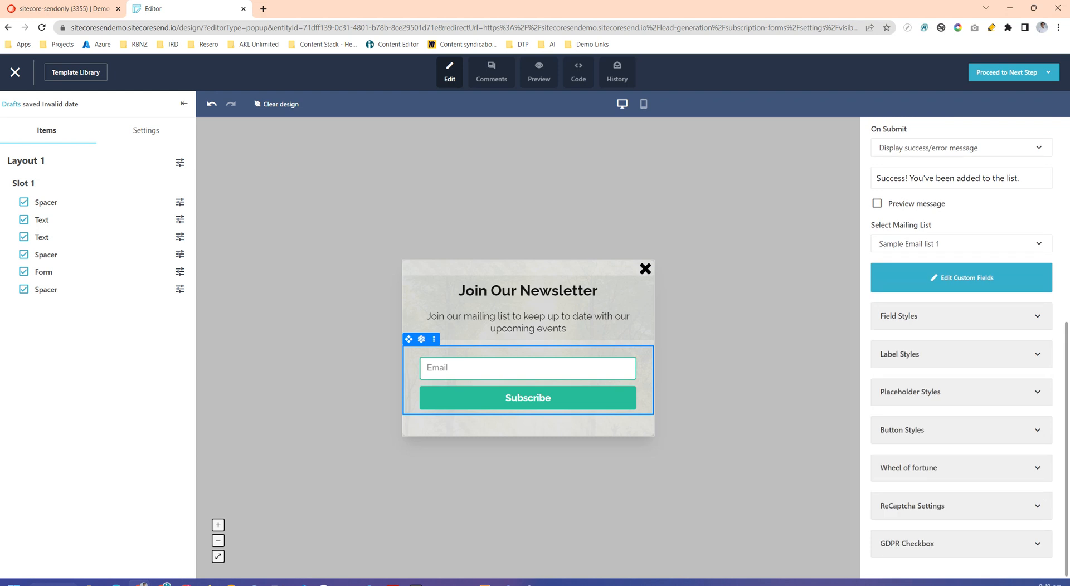
- Enable the form's Name custom field, set its label and placeholder to "First Name", and make it required
click(972, 278)
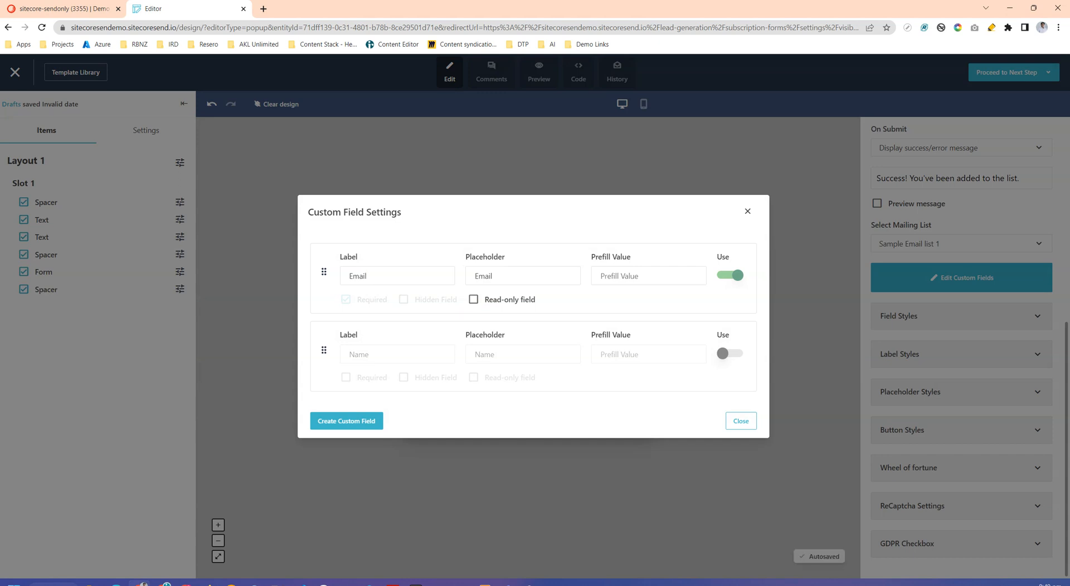
click(730, 353)
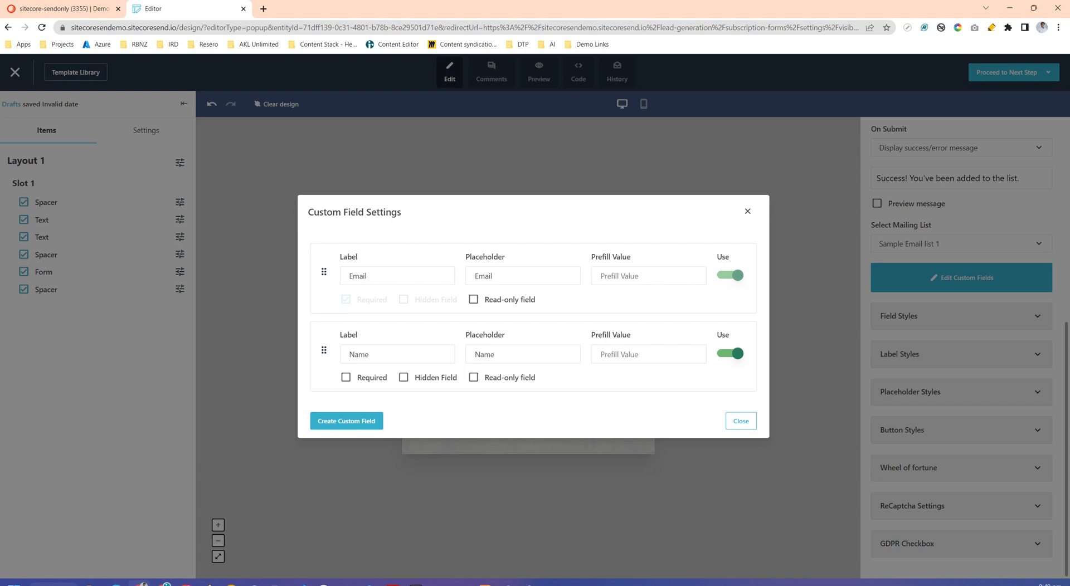
text(First)
key(Tab)
key(Home)
text(First)
click(346, 378)
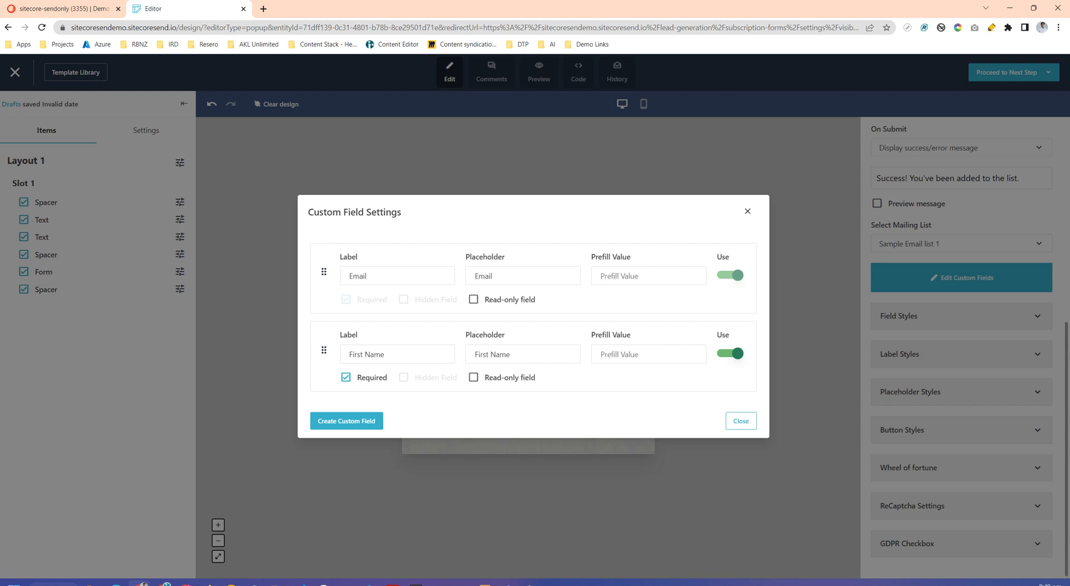
- Create a required custom field of data type Text named "Phone number" and close the custom field settings
click(347, 422)
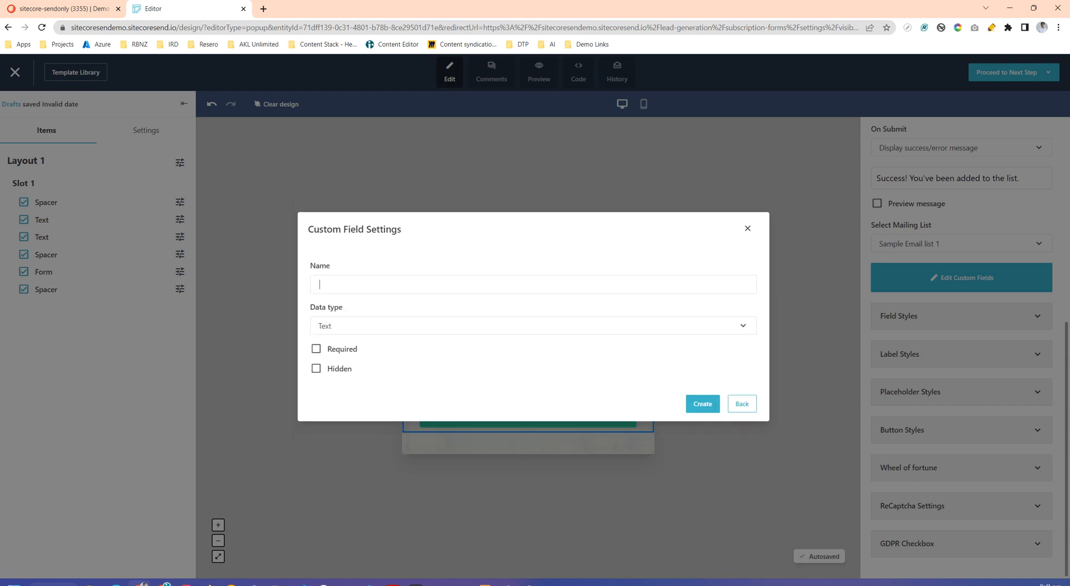
text(Phone number)
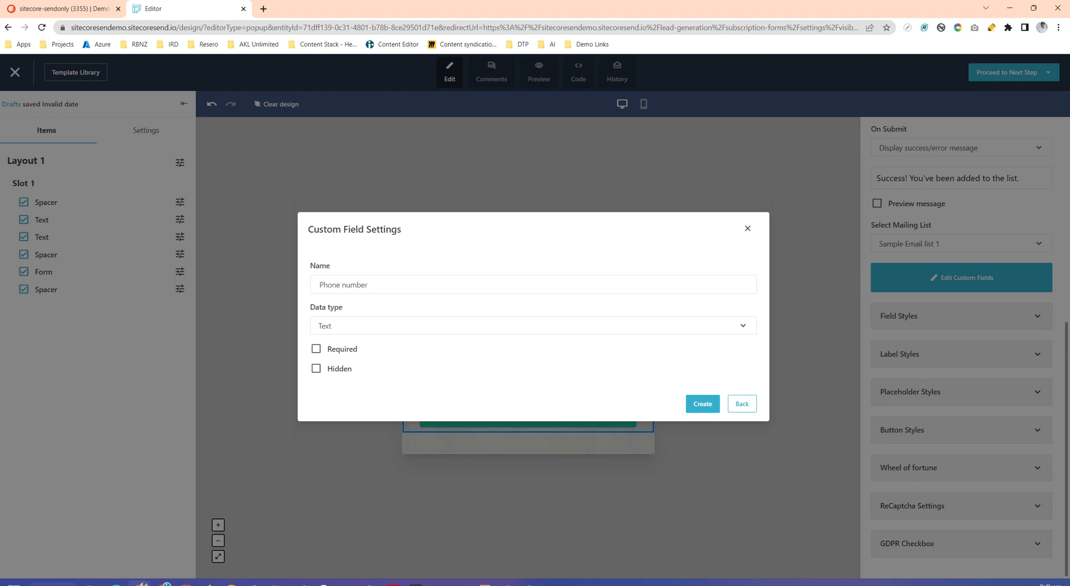
key(Tab)
click(332, 363)
click(316, 348)
click(316, 349)
click(316, 349)
click(686, 394)
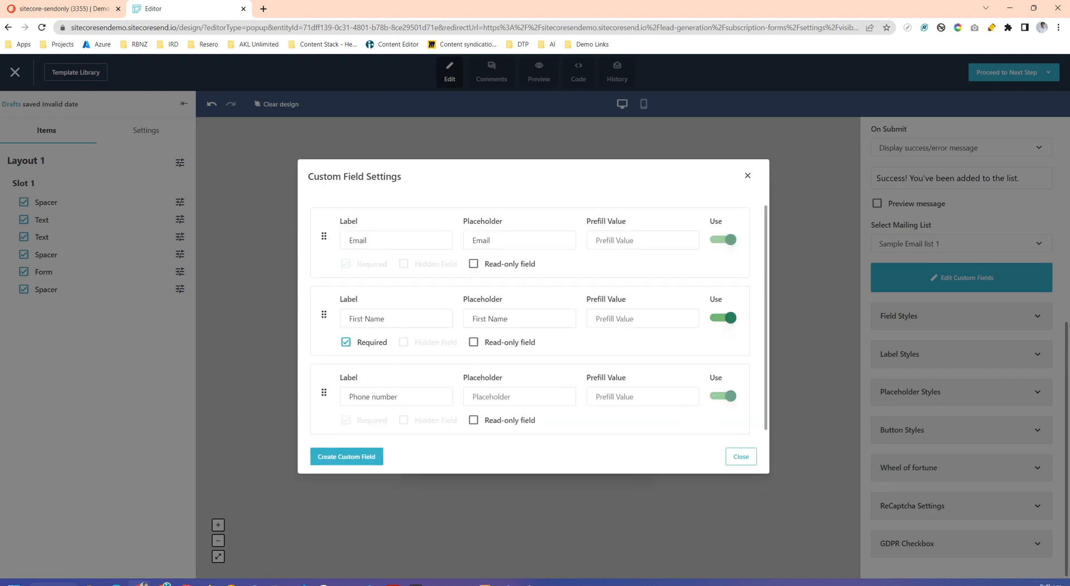
click(346, 457)
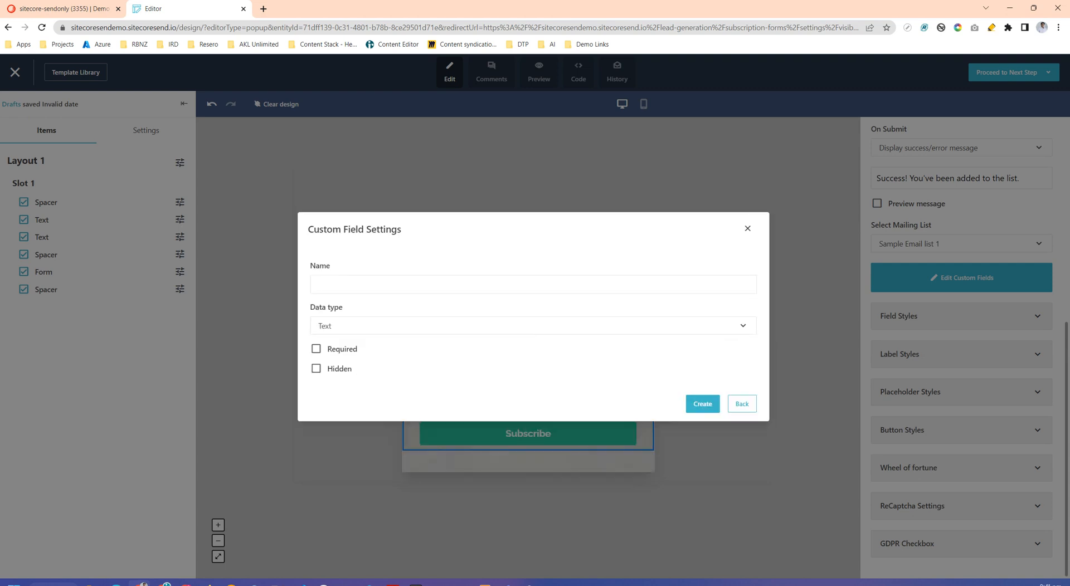
click(741, 404)
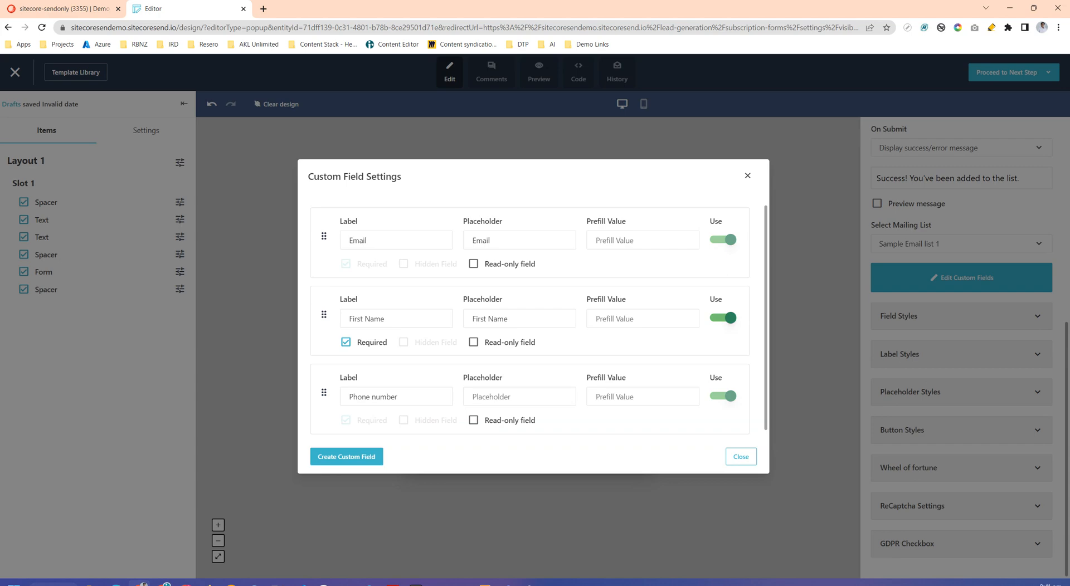
click(741, 457)
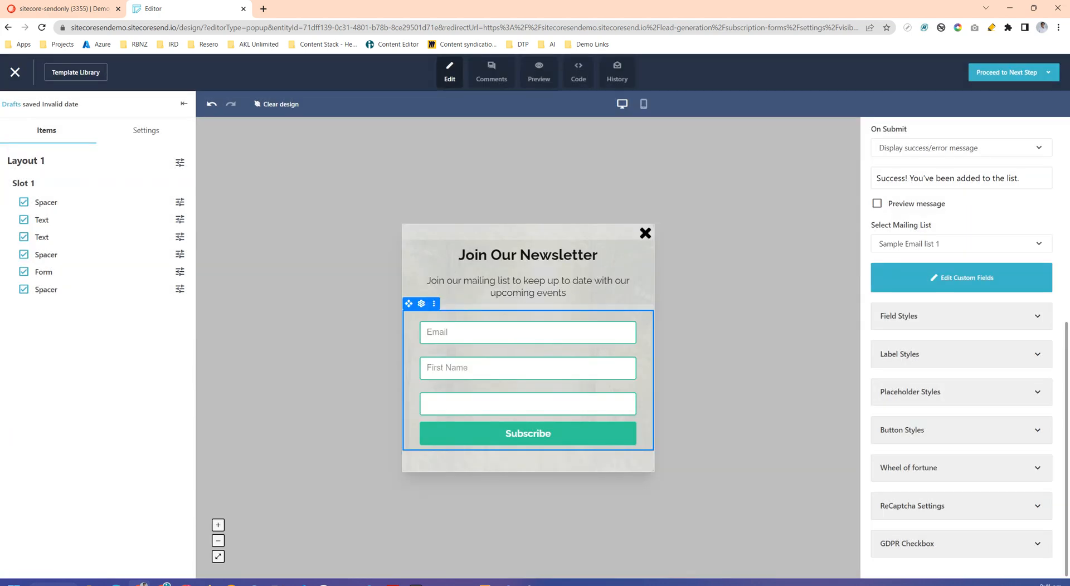
- Set the placeholder of the form's Phone number custom field to "Phone Number" and close the custom field and form settings
click(961, 316)
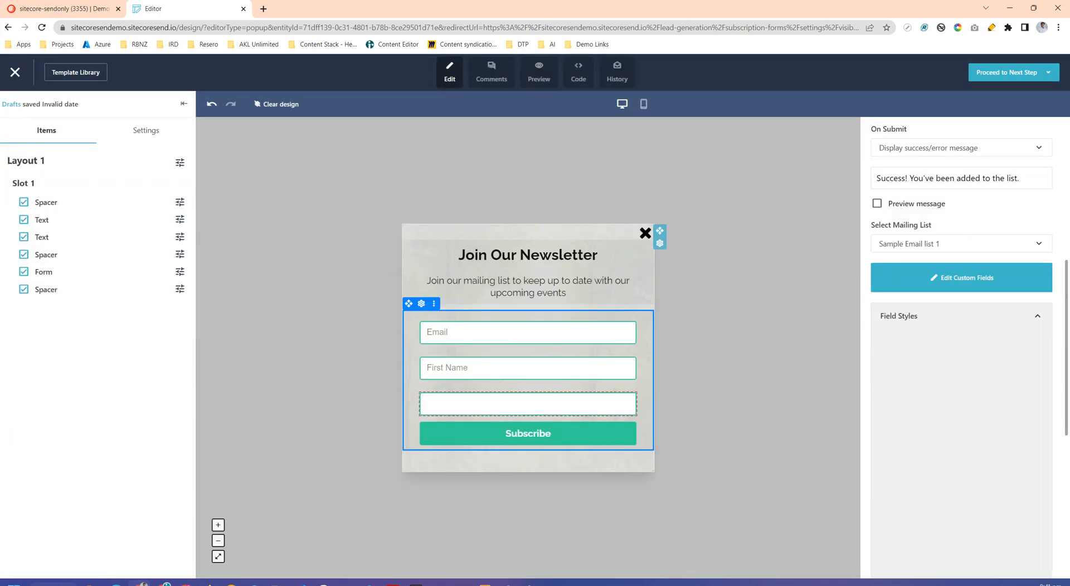
scroll(961, 334, down, 4)
scroll(961, 335, up, 4)
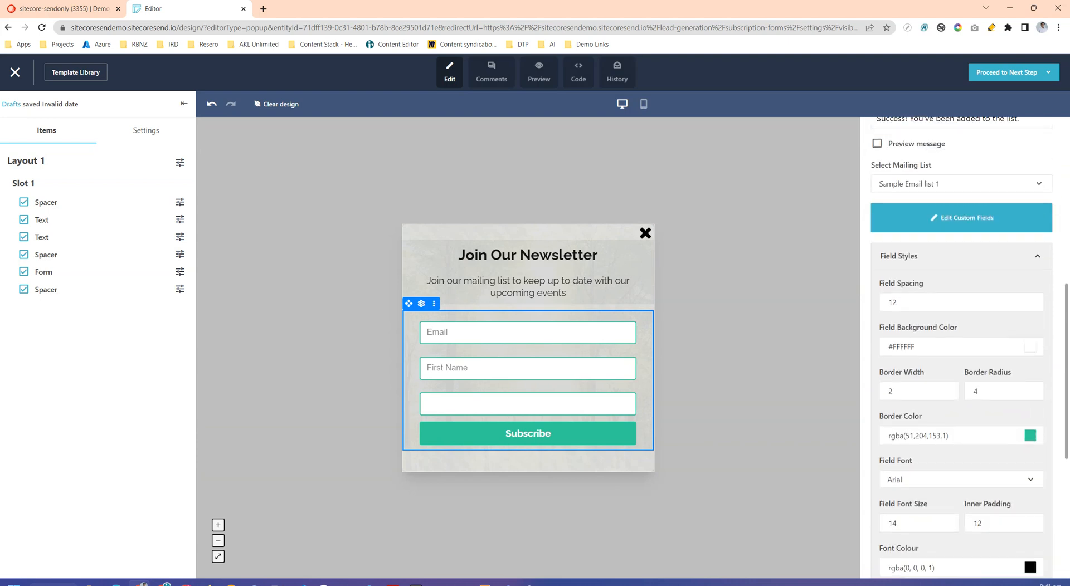
click(962, 273)
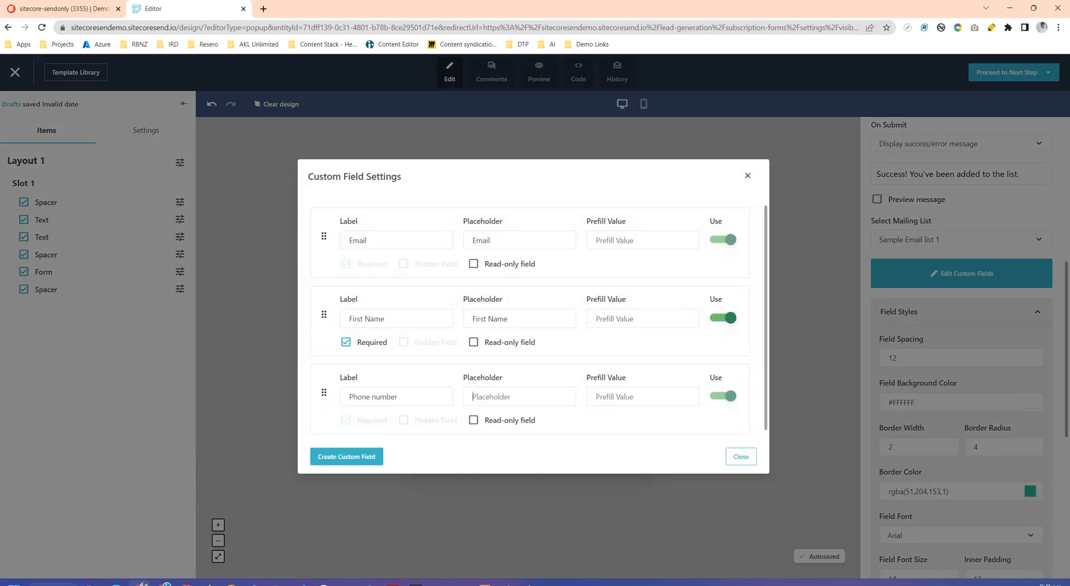
text(Phoe)
key(BackSpace)
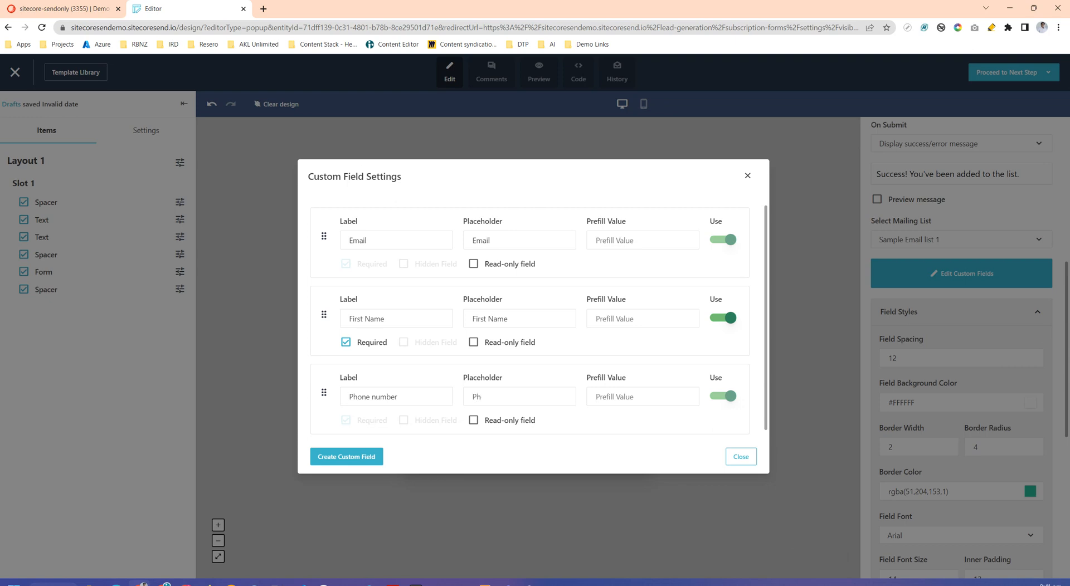
text(ne Number)
key(Escape)
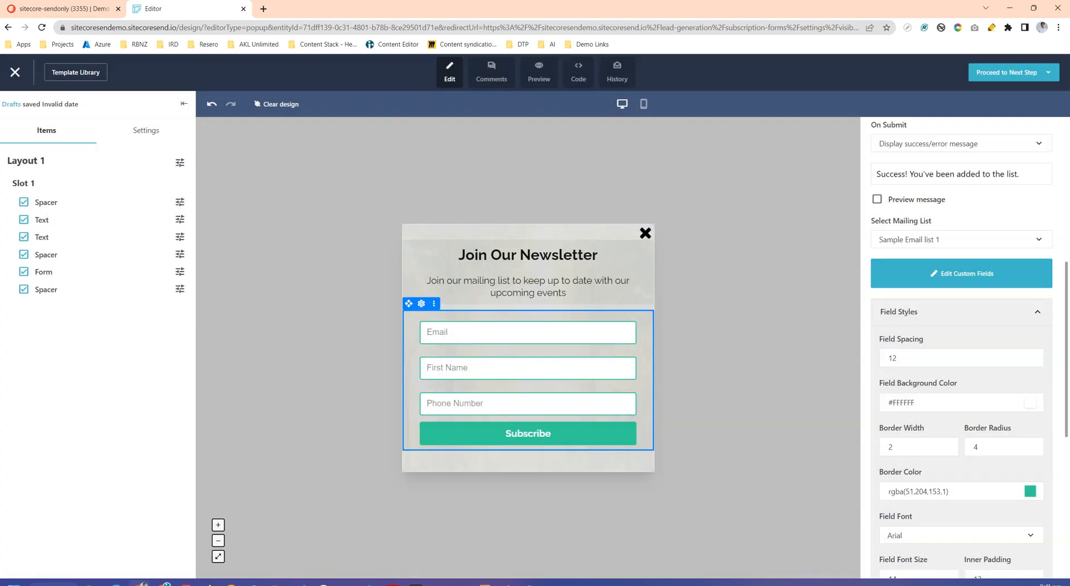
click(725, 356)
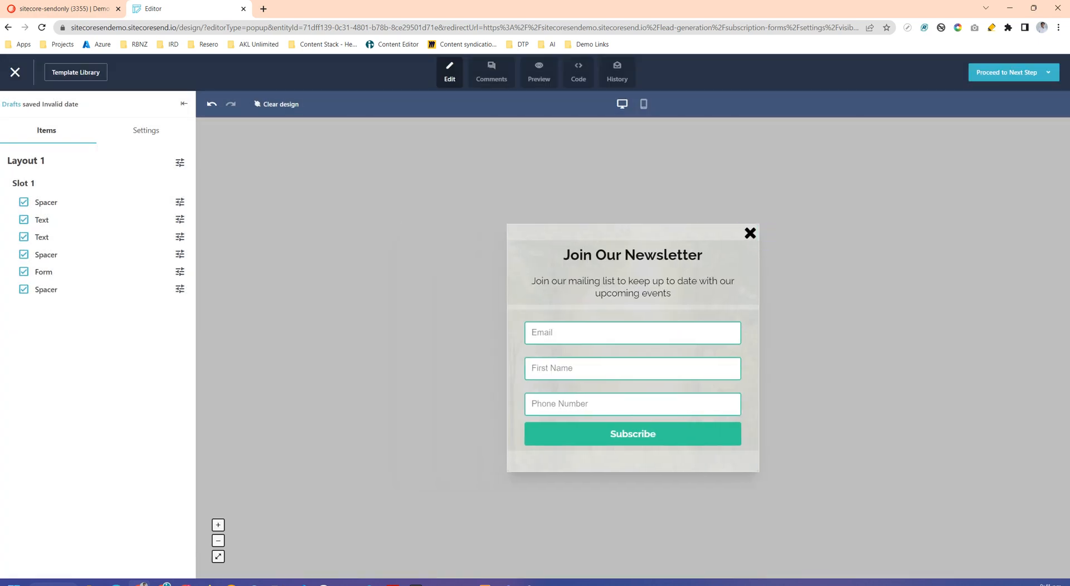
- Reopen the form block's settings and review the available On Submit actions without changing the selection
click(630, 433)
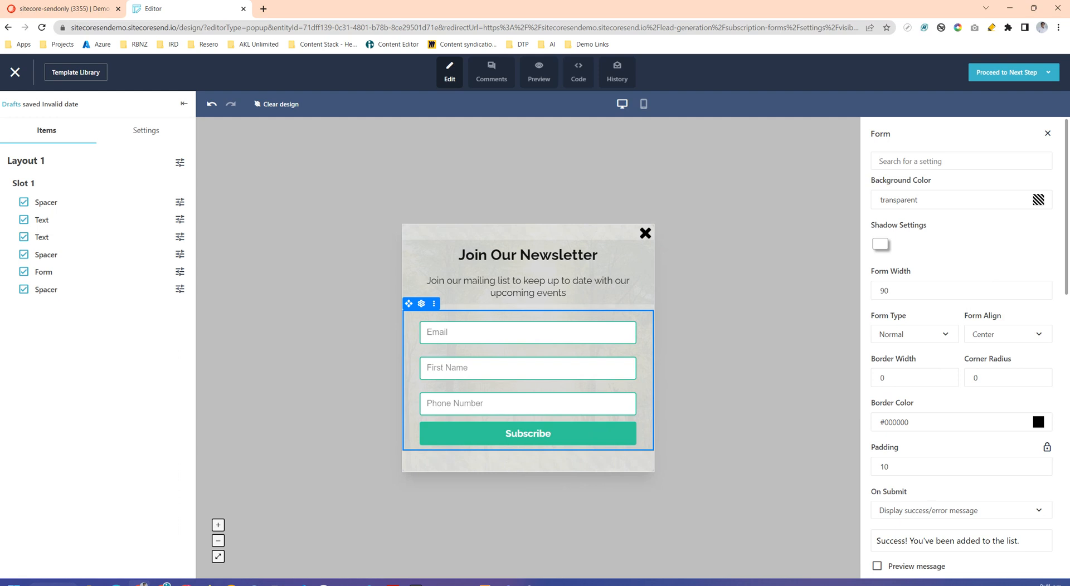
scroll(961, 348, down, 2)
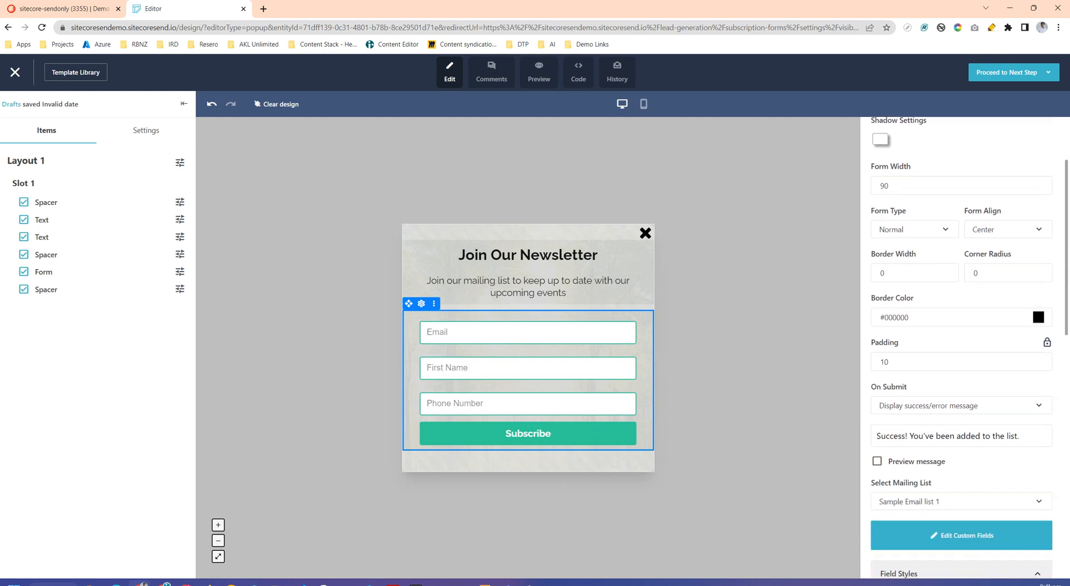
scroll(961, 349, down, 3)
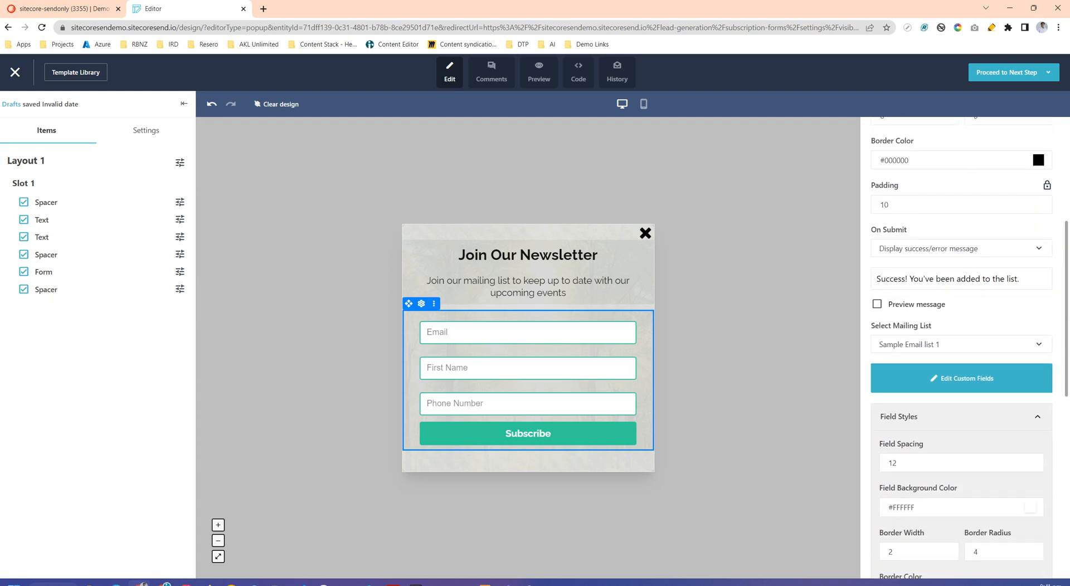
click(961, 249)
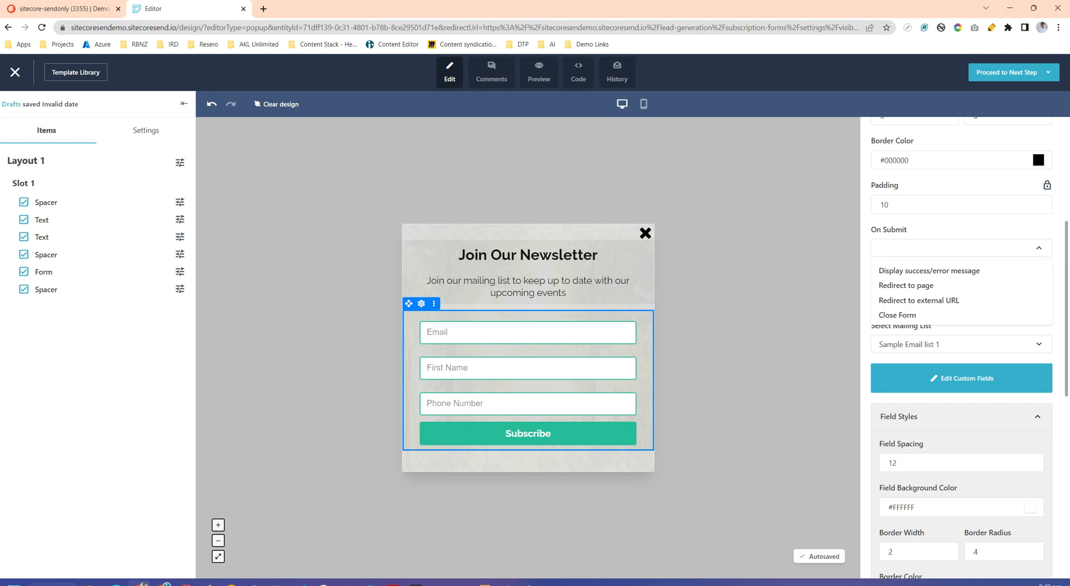
key(Escape)
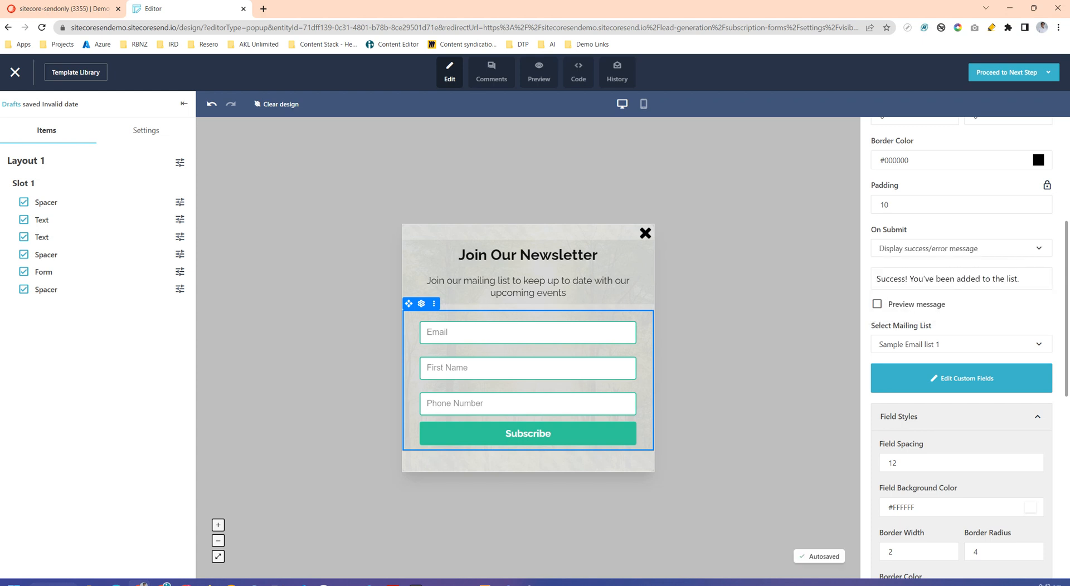
- Examine the success message's text editor and preview the message in the pop-up, returning to the normal form view
click(950, 279)
key(Escape)
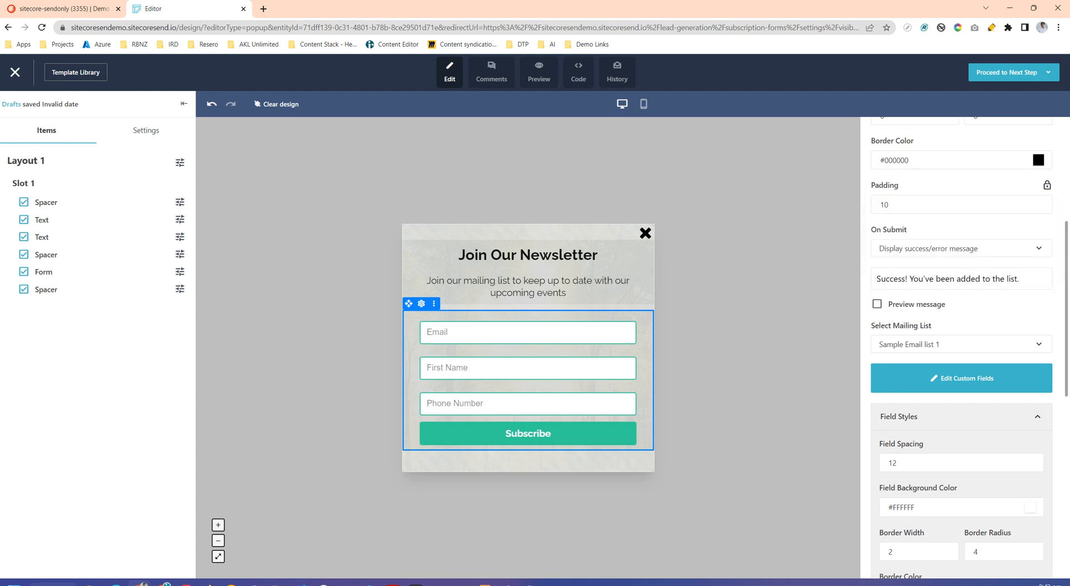
click(1019, 279)
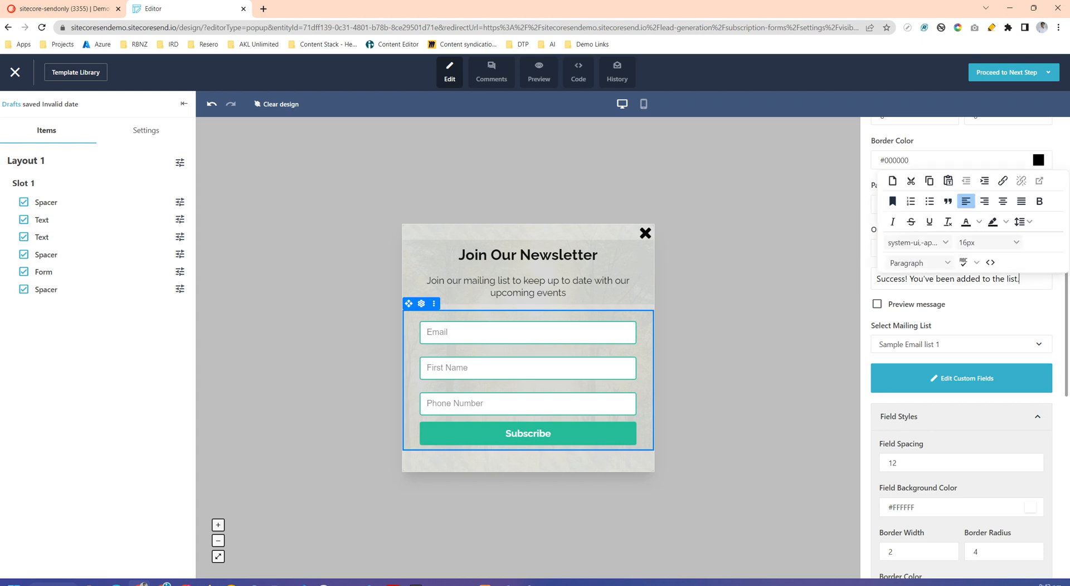
key(Escape)
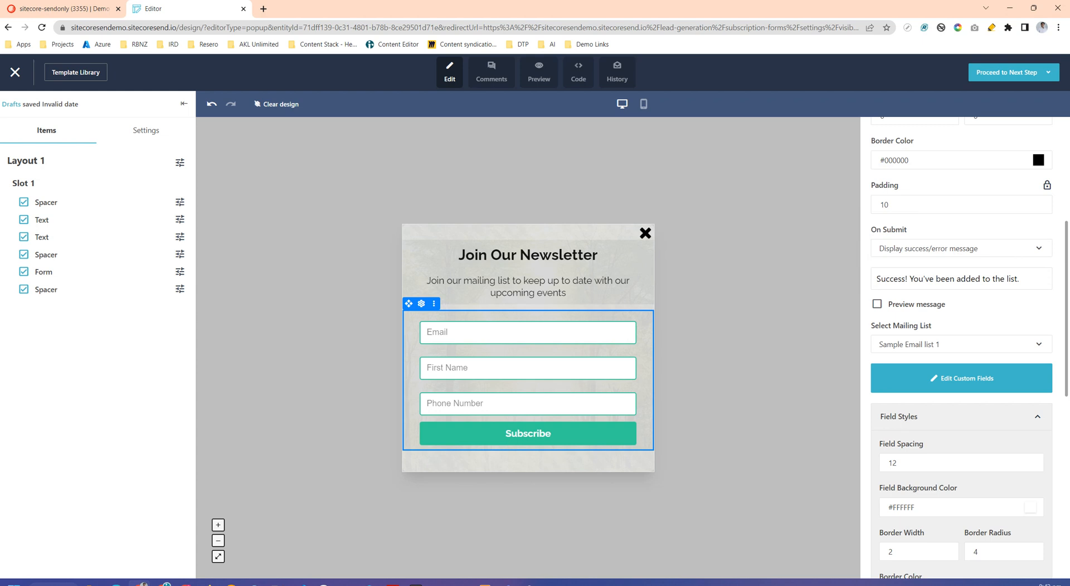
click(1019, 279)
key(Escape)
click(1020, 279)
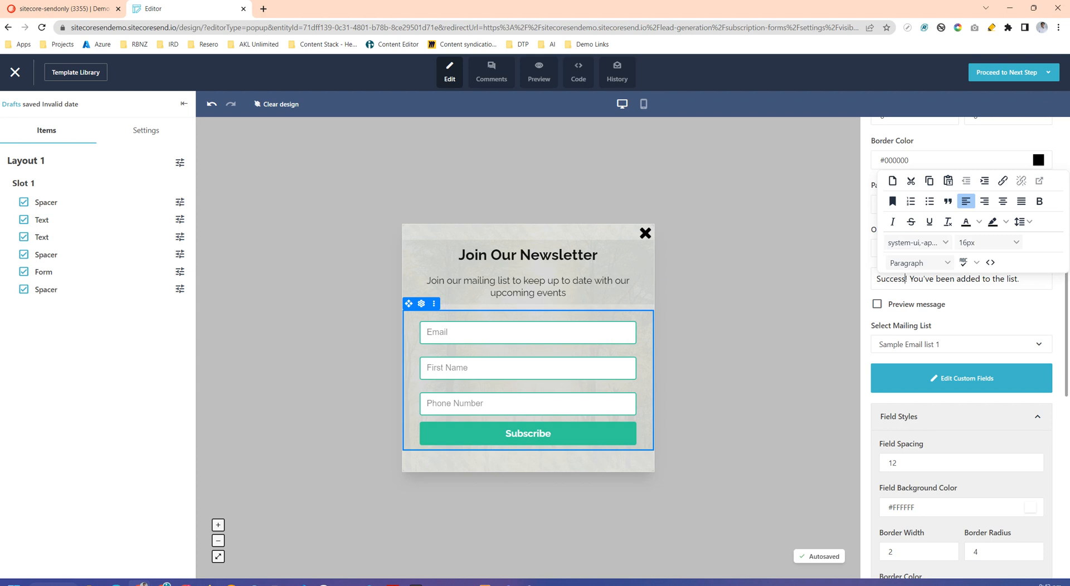
click(877, 305)
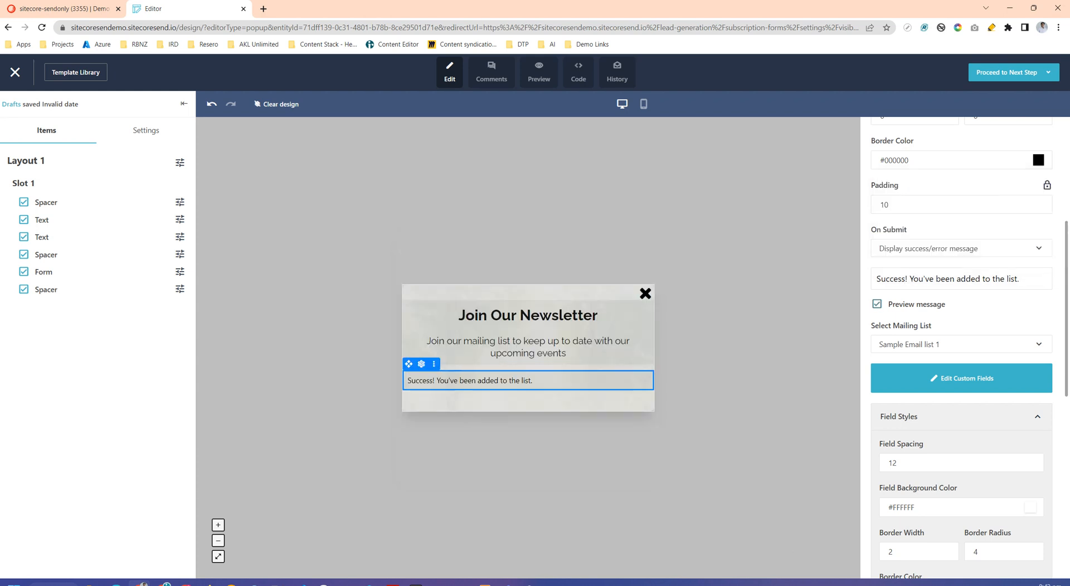
click(877, 304)
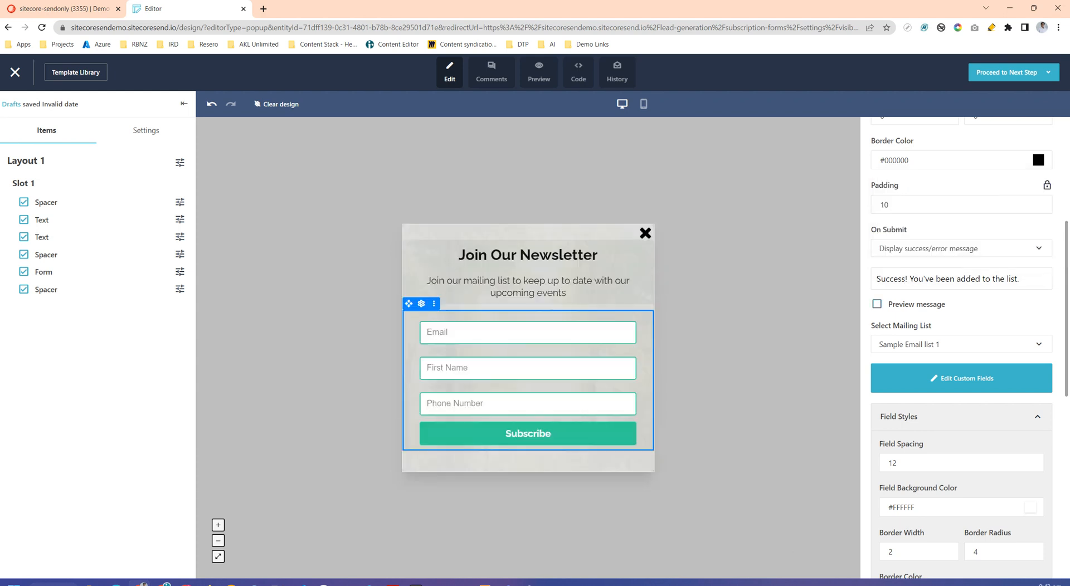
click(877, 305)
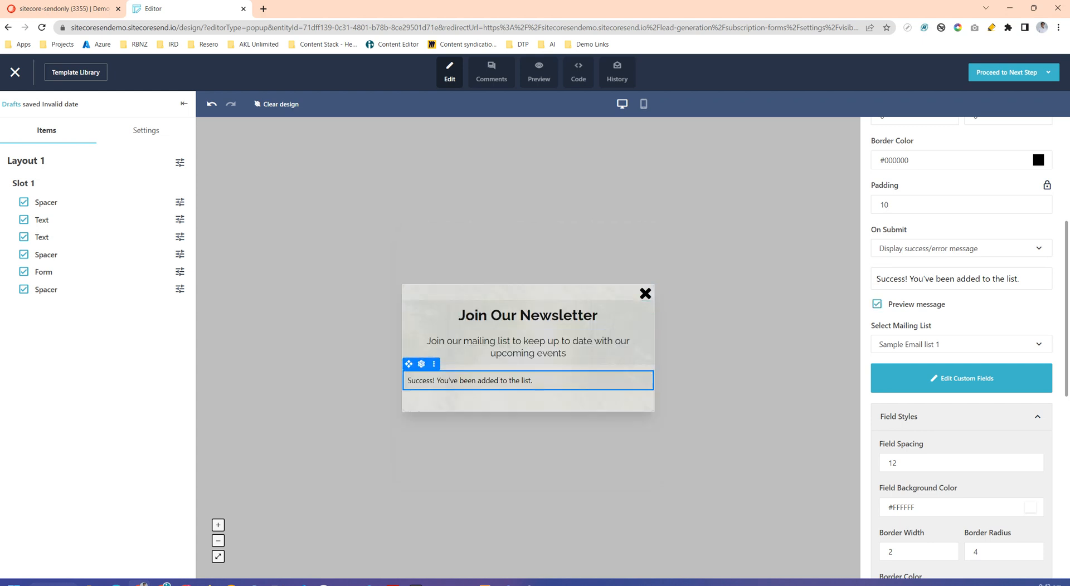
click(877, 305)
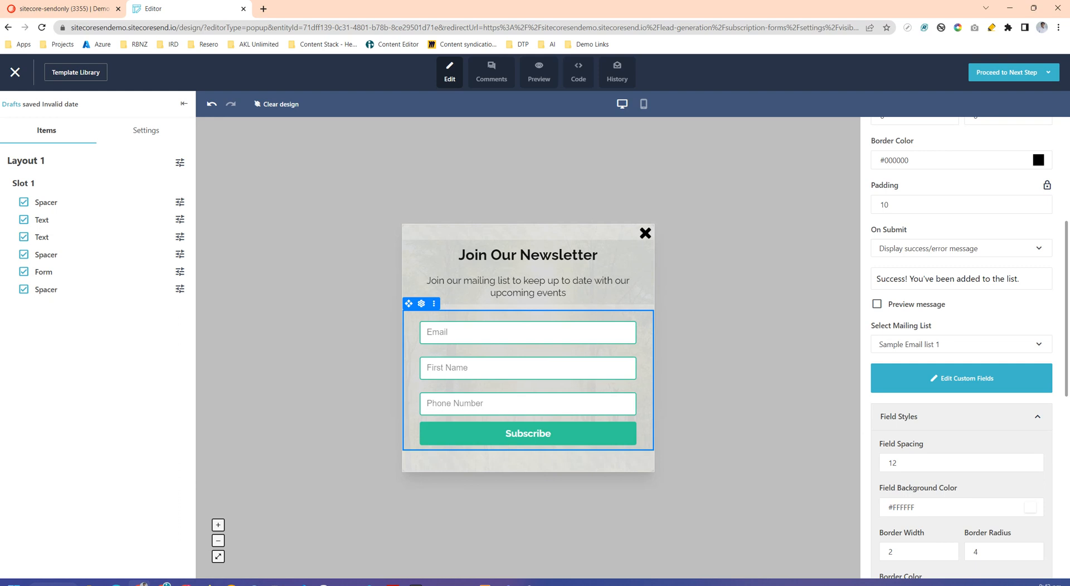
- Select "Sample Email list 1" as the form's mailing list
scroll(961, 346, down, 1)
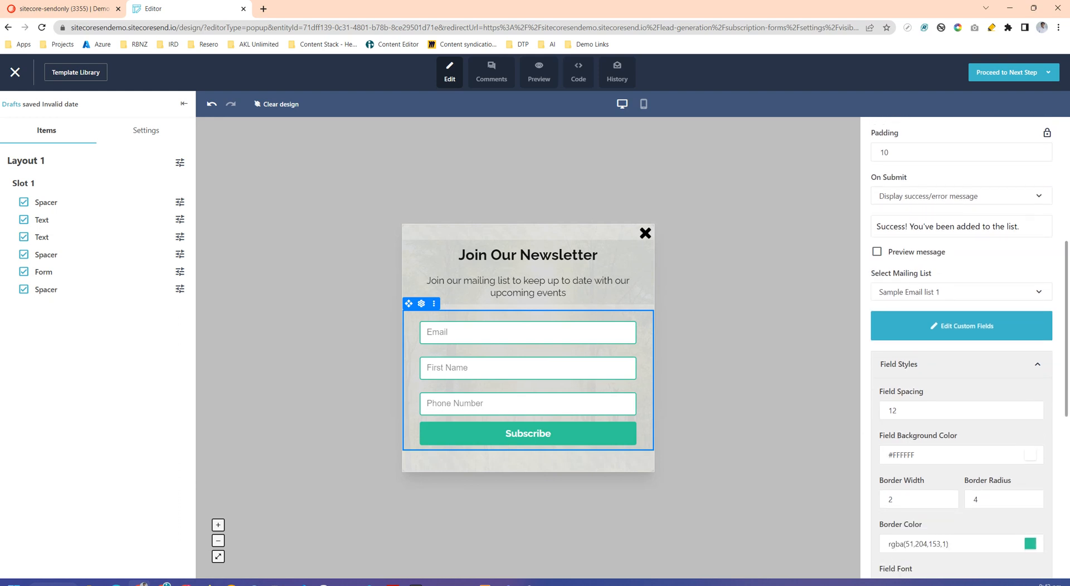
click(961, 292)
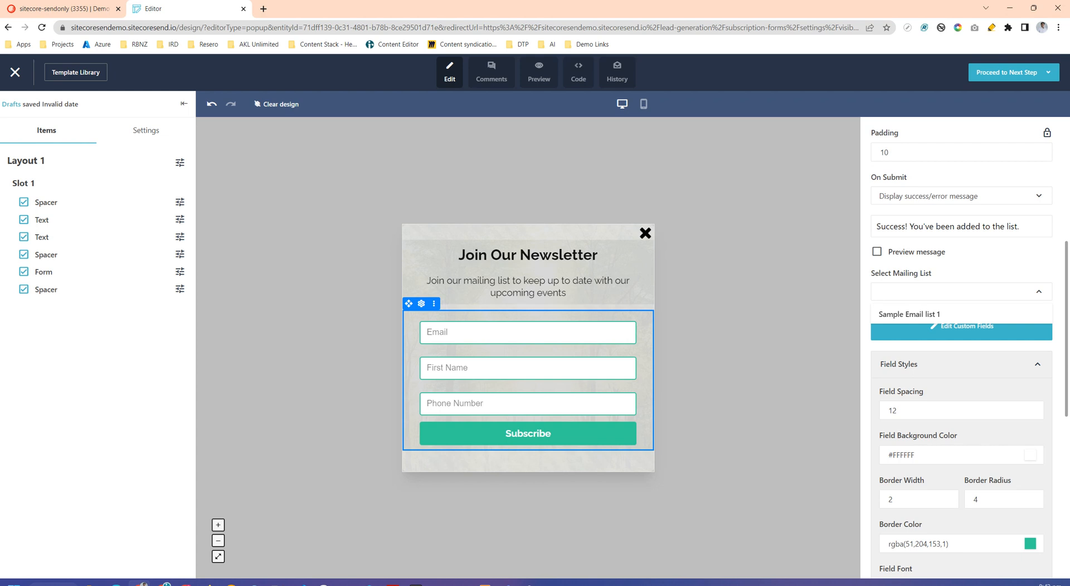
click(910, 314)
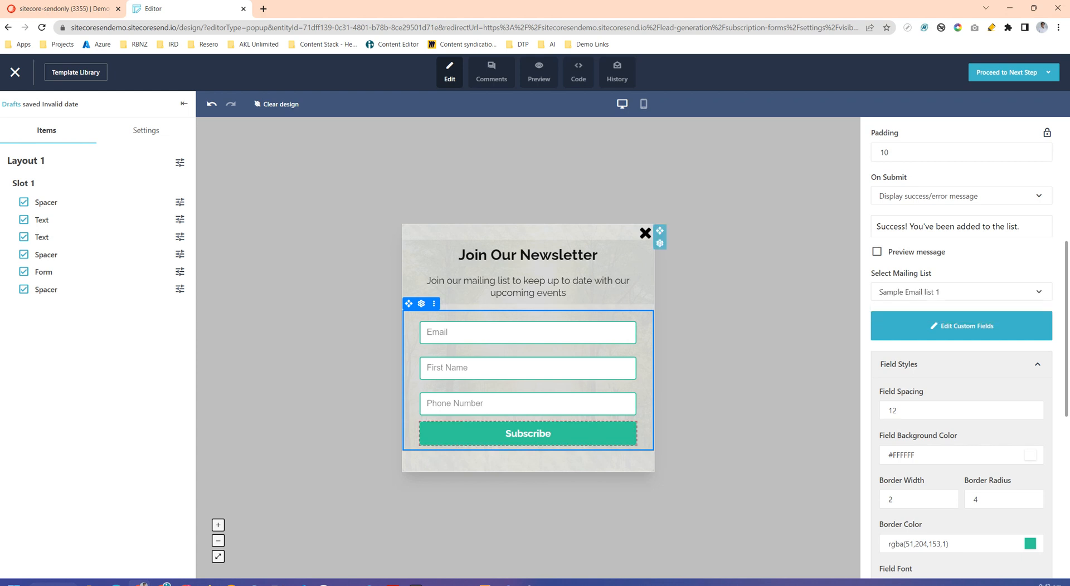
- Enable ReCaptcha in the form's ReCaptcha settings
scroll(961, 346, down, 1)
scroll(961, 345, down, 5)
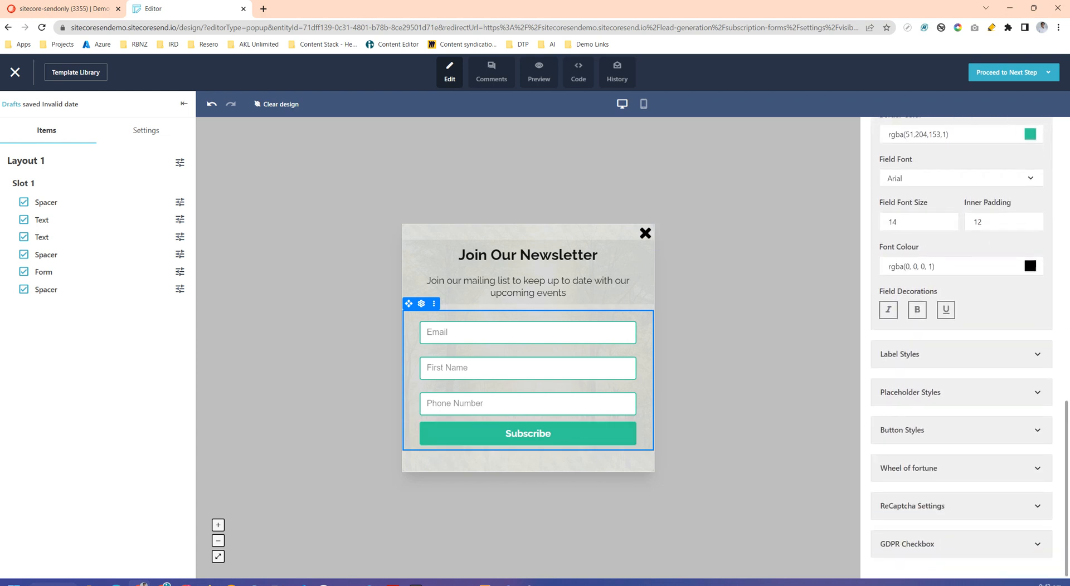
click(919, 506)
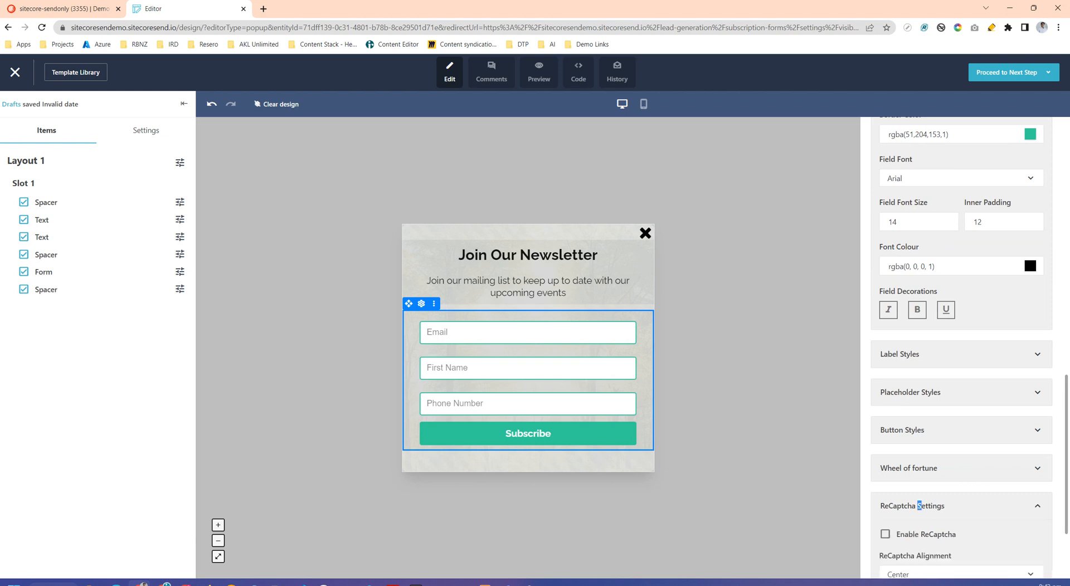
click(885, 429)
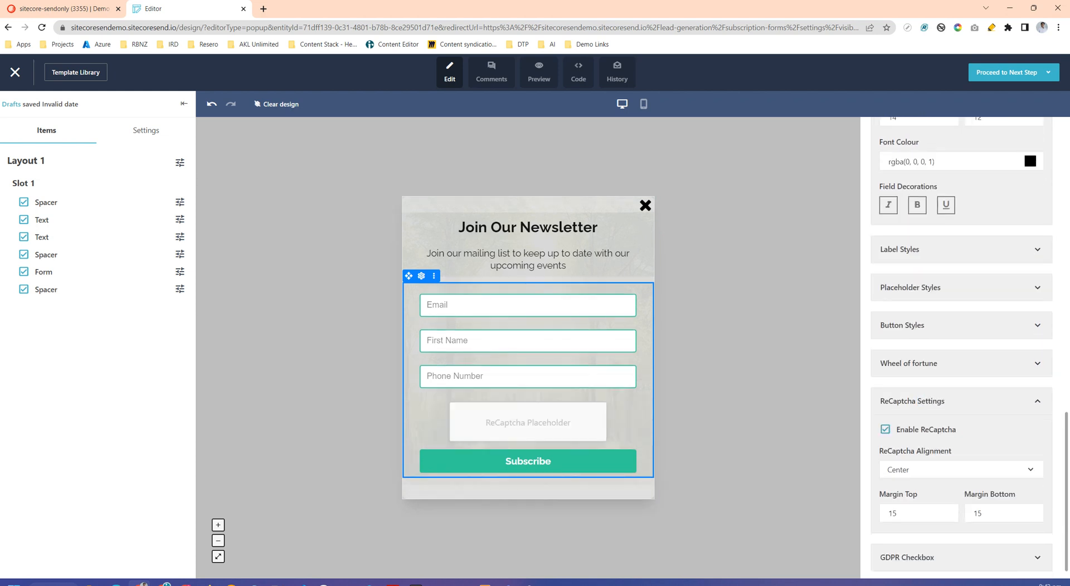
- Add a GDPR checkbox to the form, check its label and legal text options, and close the form settings
scroll(961, 345, down, 1)
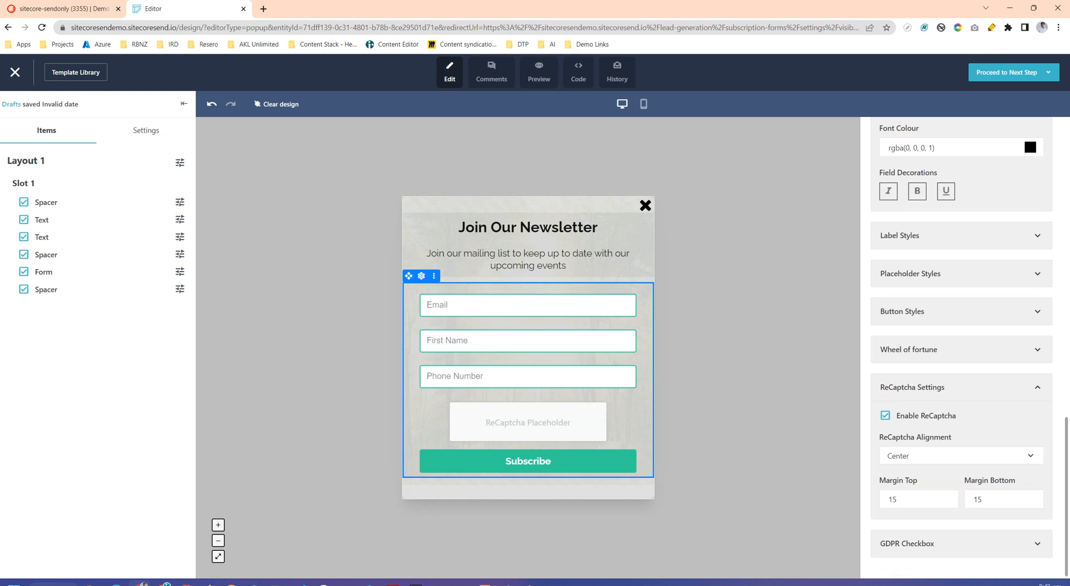
click(925, 544)
scroll(925, 544, down, 1)
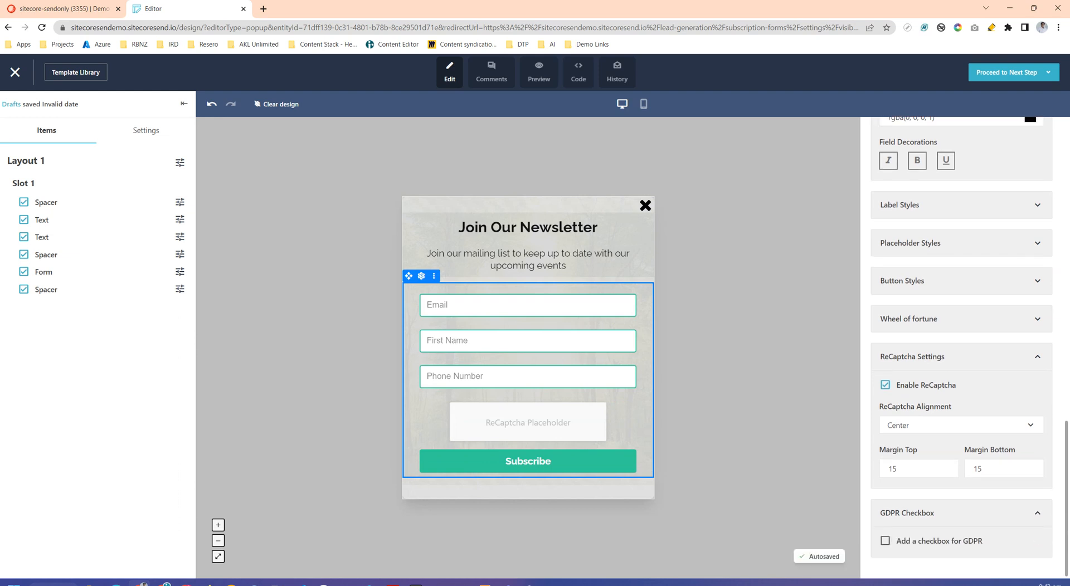
click(885, 540)
scroll(961, 345, down, 2)
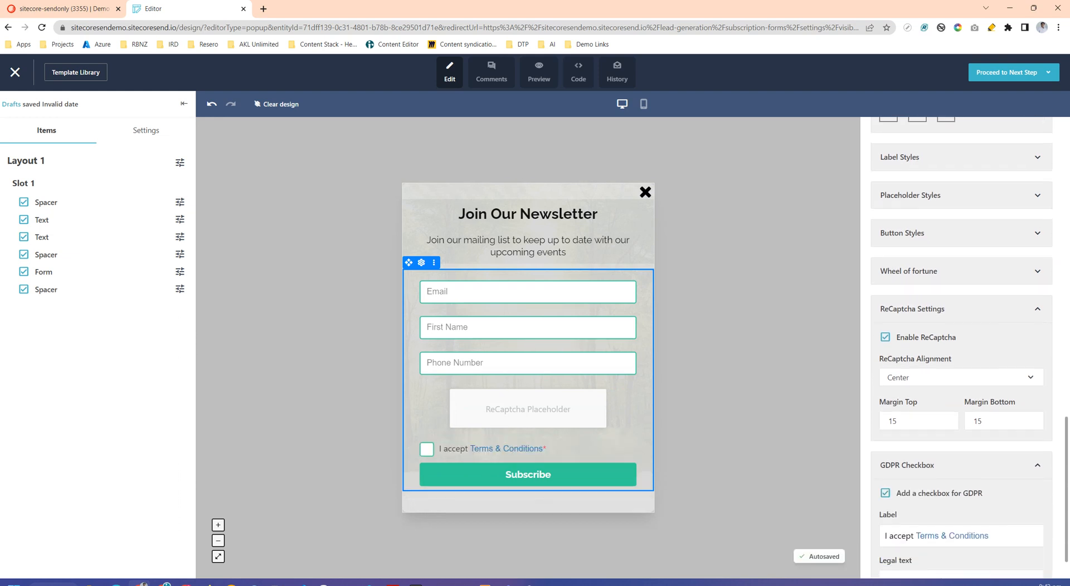
click(942, 539)
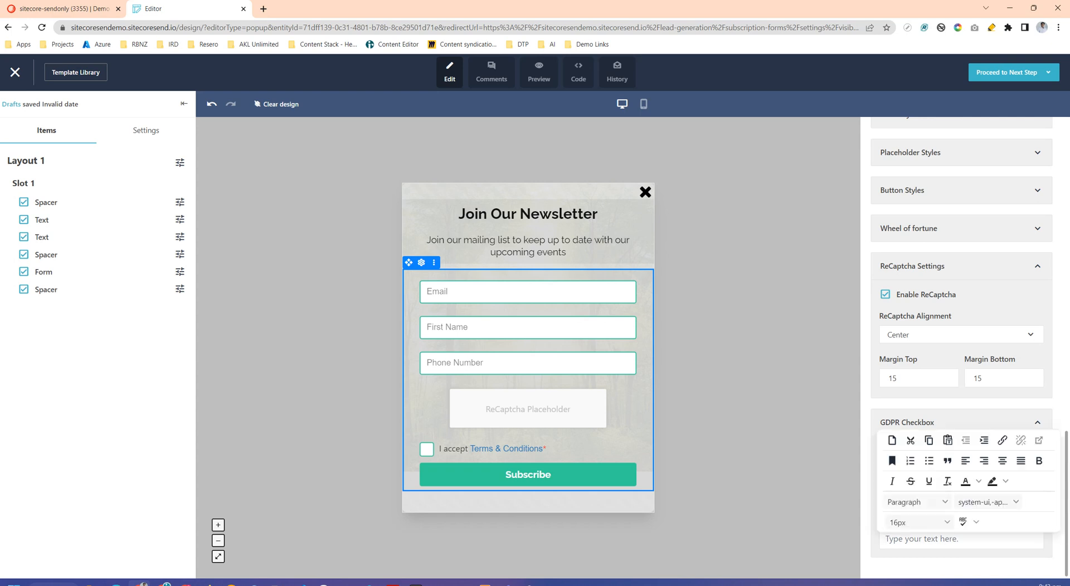
click(960, 567)
scroll(961, 346, up, 15)
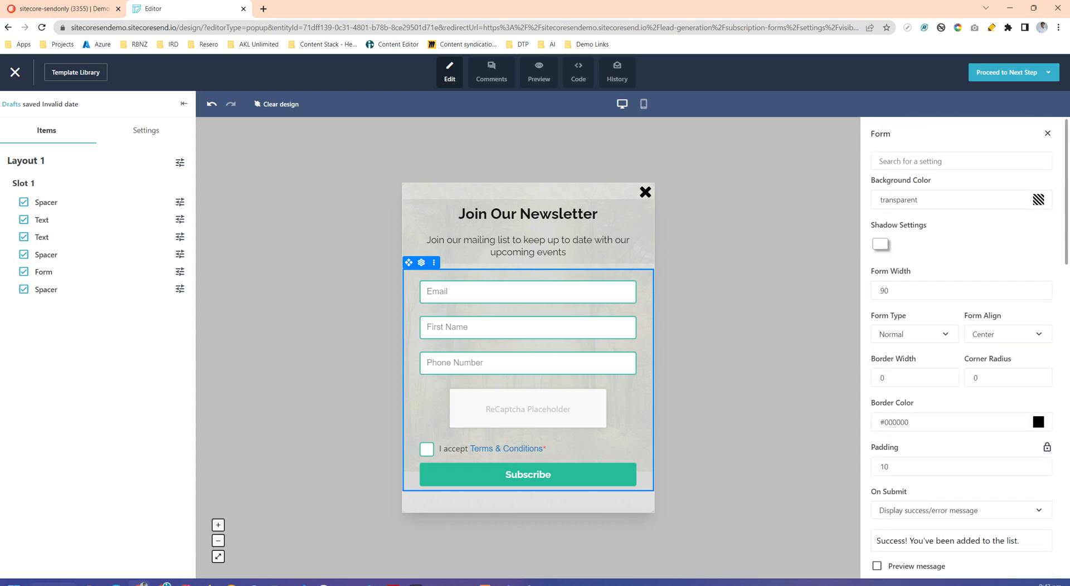
click(1047, 134)
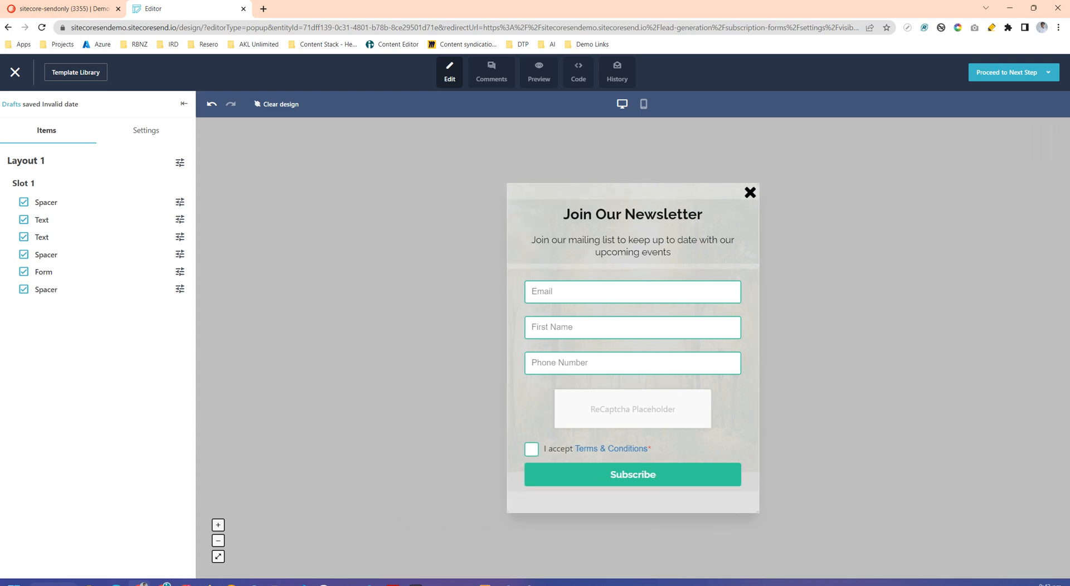
- Proceed to the visibility settings step, confirming that the design is saved and the form content updated
click(1048, 72)
click(1006, 72)
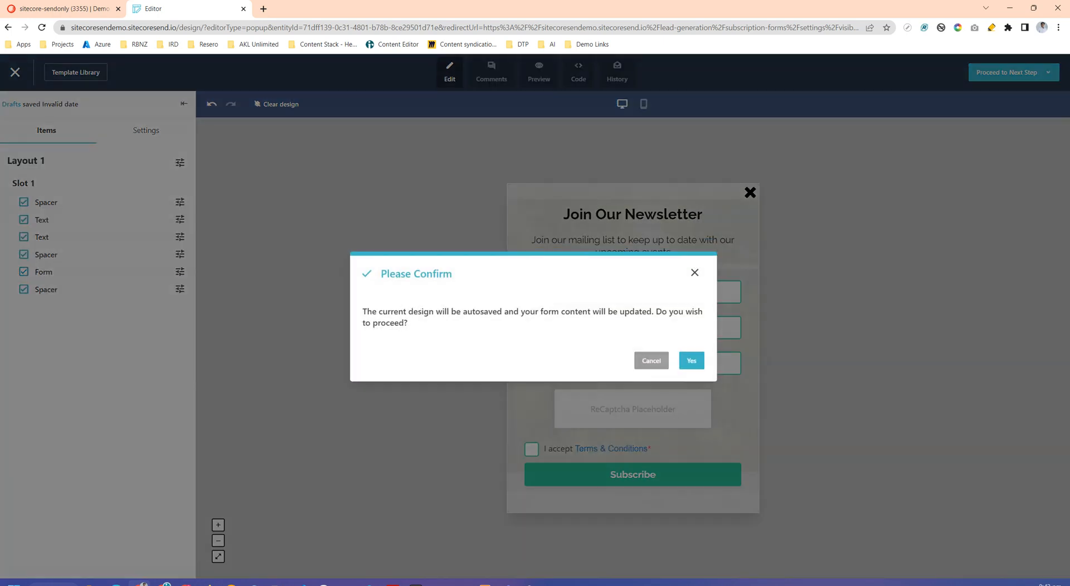
click(691, 361)
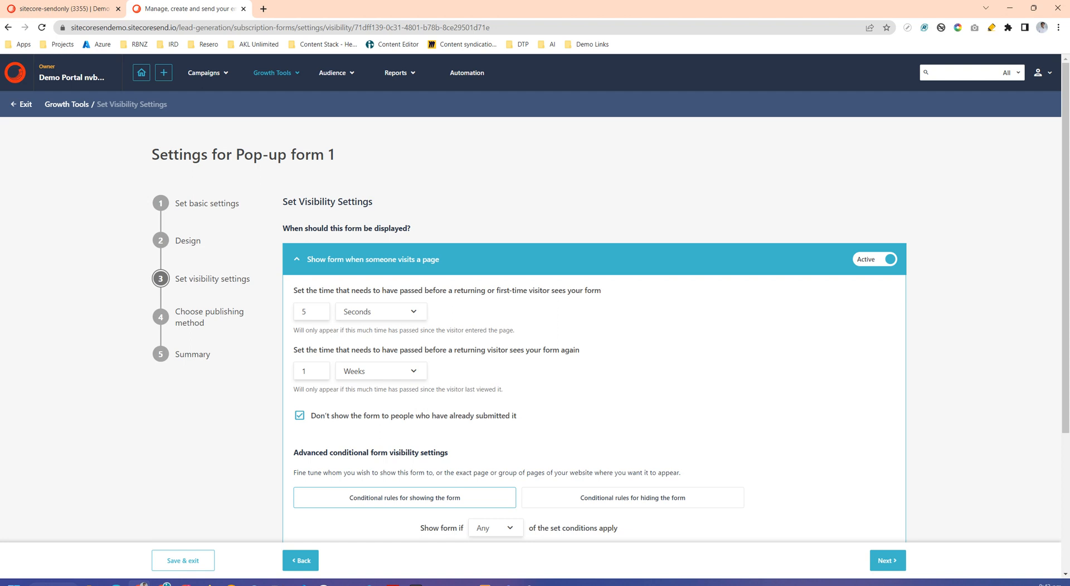
- Examine the settings for the delay before the form first appears and before a returning visitor sees it again
drag(306, 290, 594, 290)
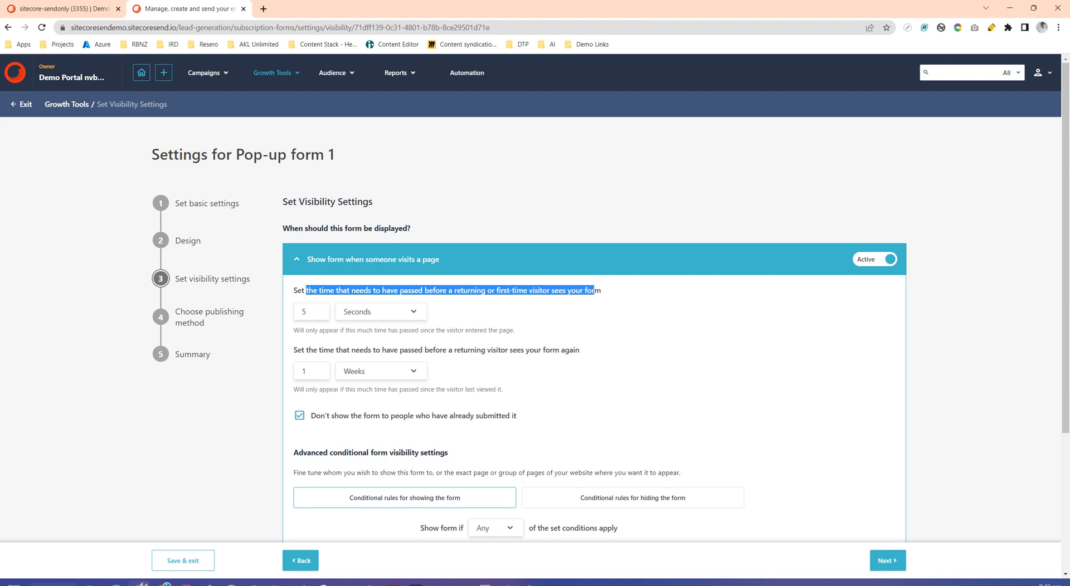
drag(313, 350, 580, 350)
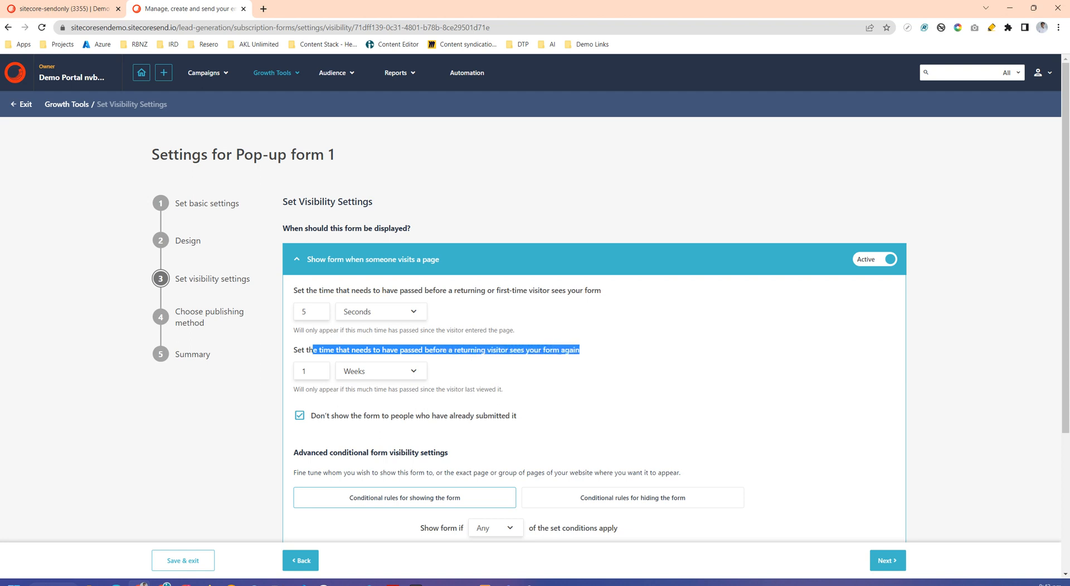
- Review the returning-visitor interval units and the conditional display rules, and proceed to the publishing method step
click(583, 351)
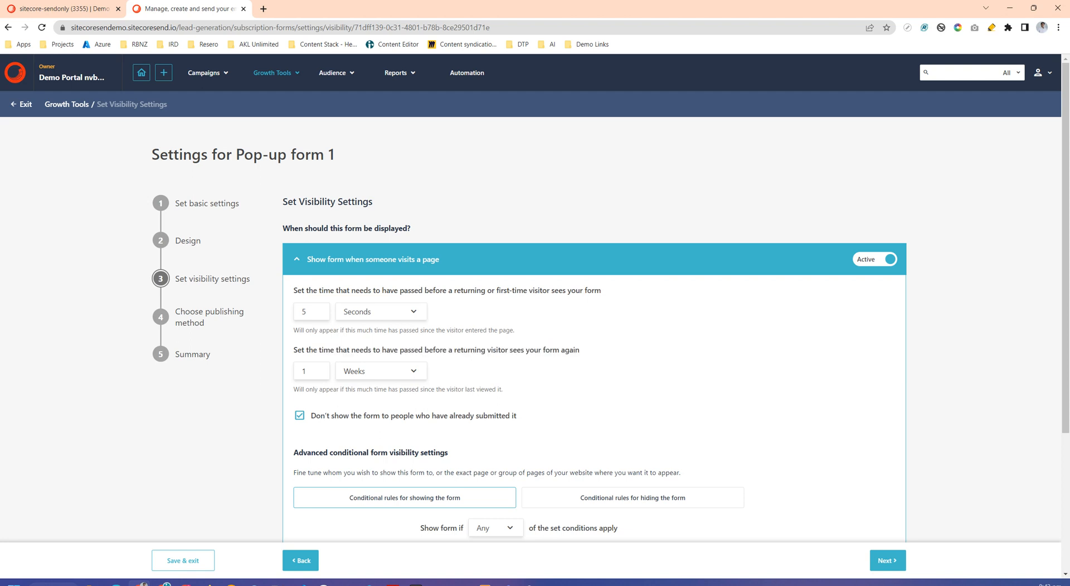
click(392, 371)
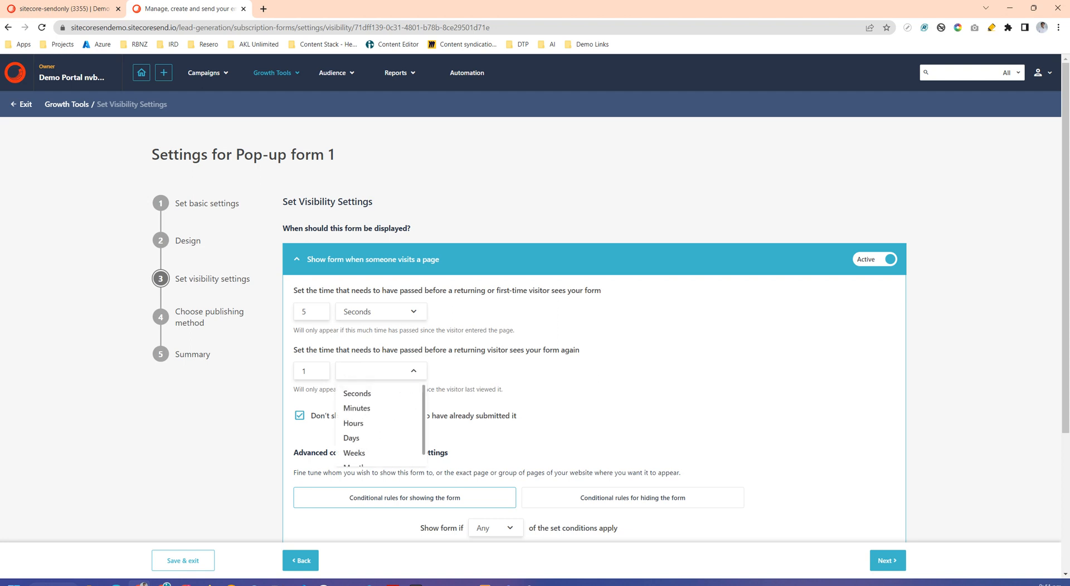
click(392, 371)
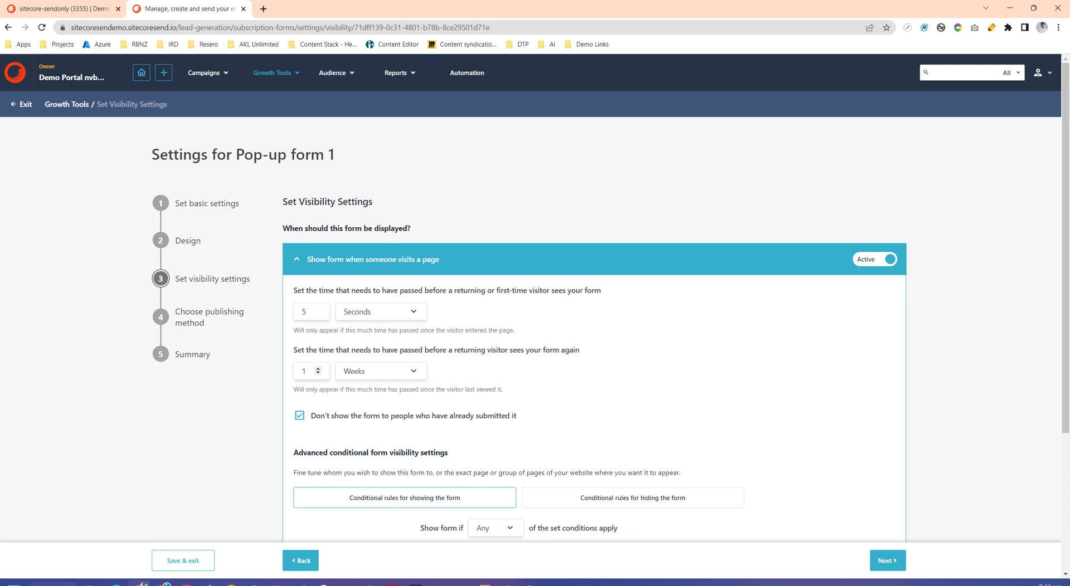
scroll(606, 329, down, 2)
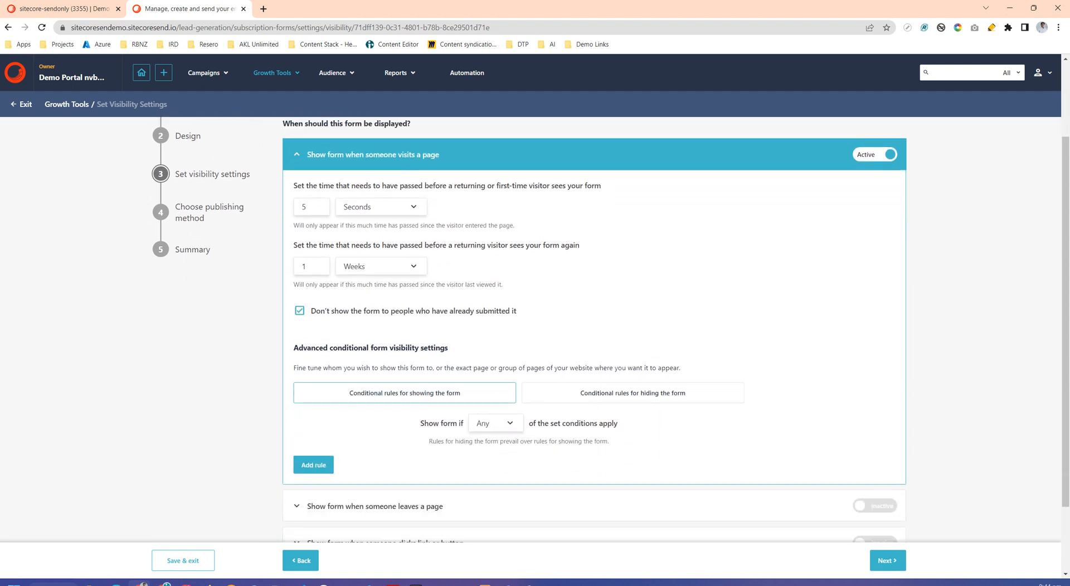
scroll(594, 329, down, 2)
scroll(594, 329, up, 3)
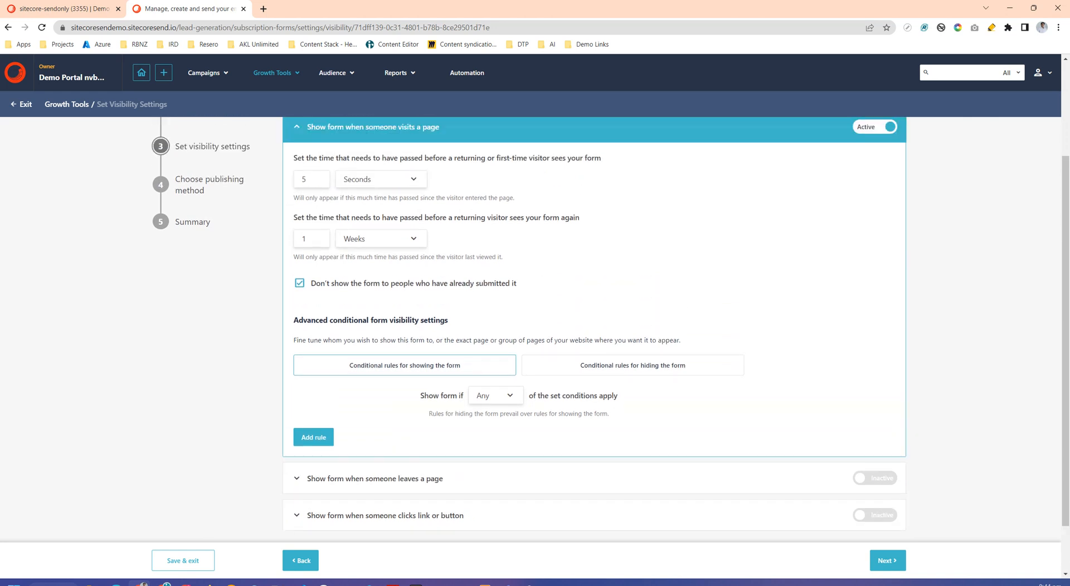
scroll(594, 329, down, 3)
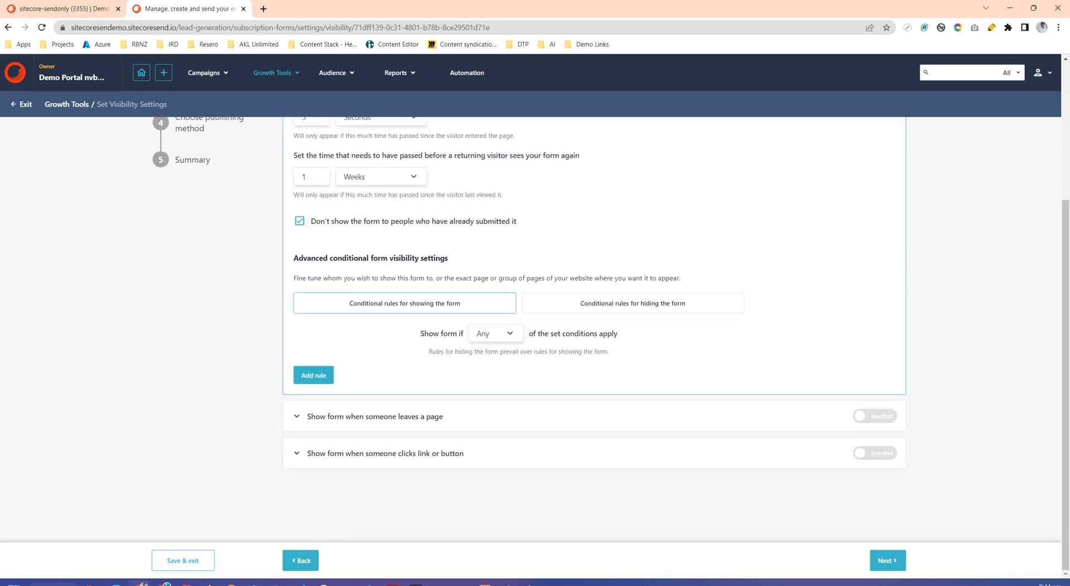
click(887, 560)
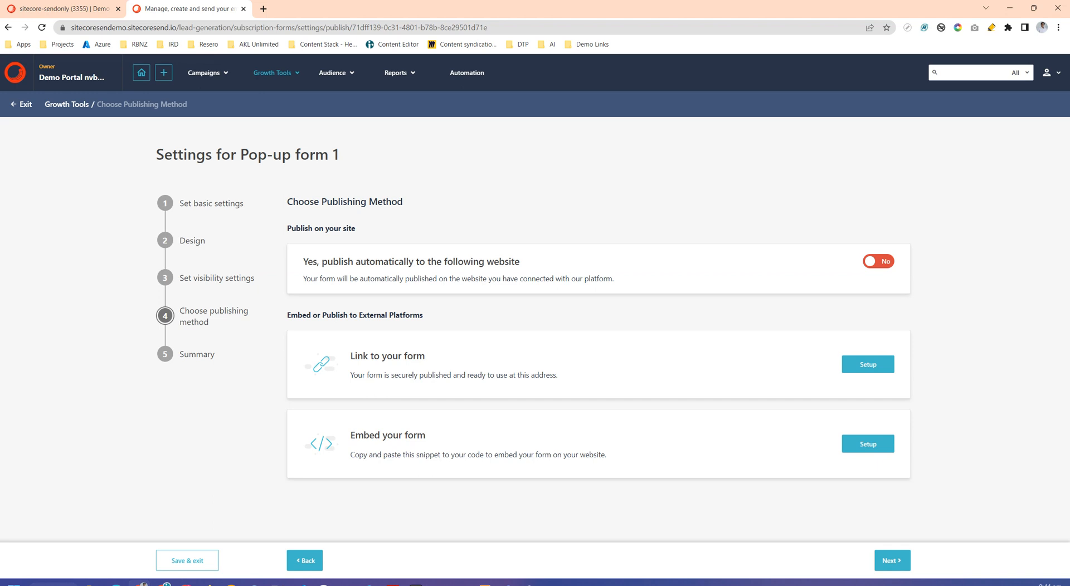
click(878, 261)
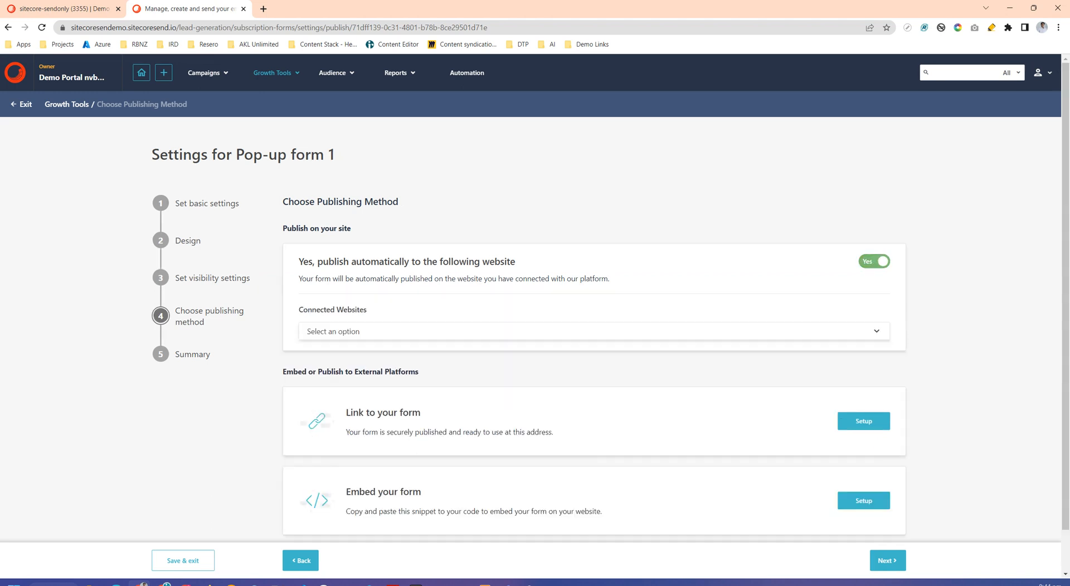
click(876, 332)
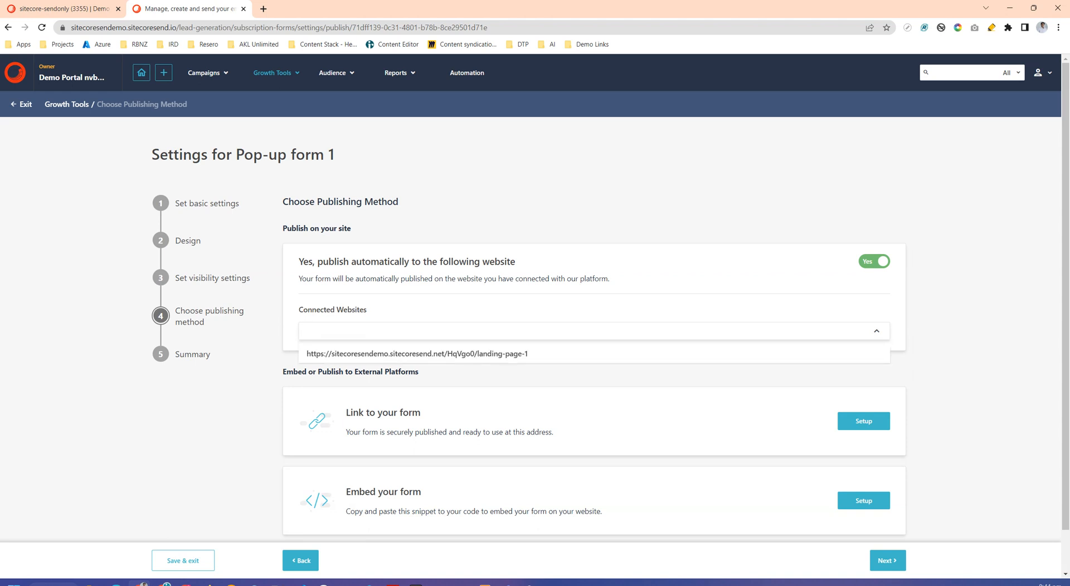
click(417, 353)
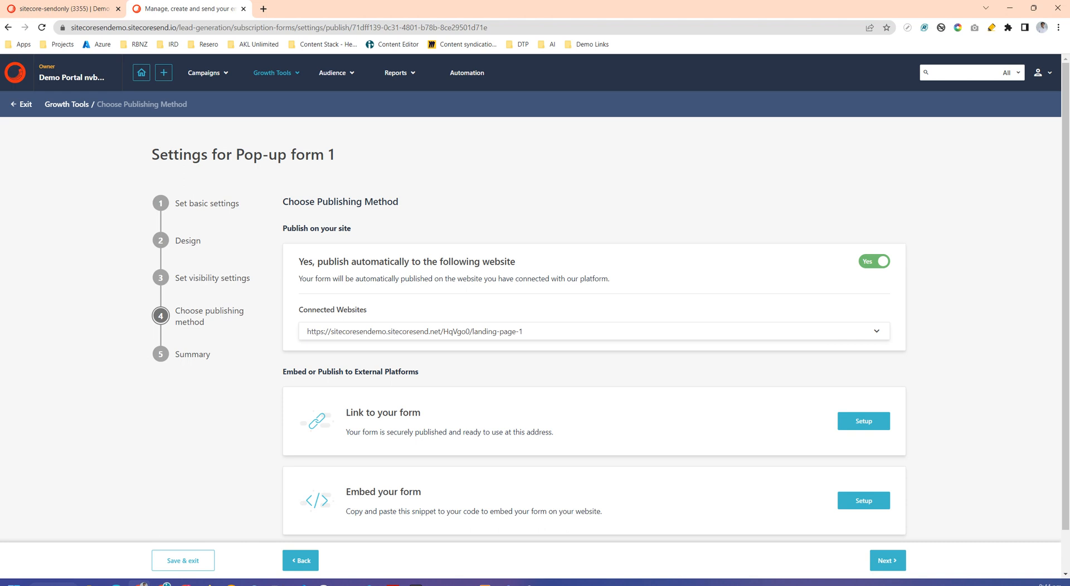
click(594, 332)
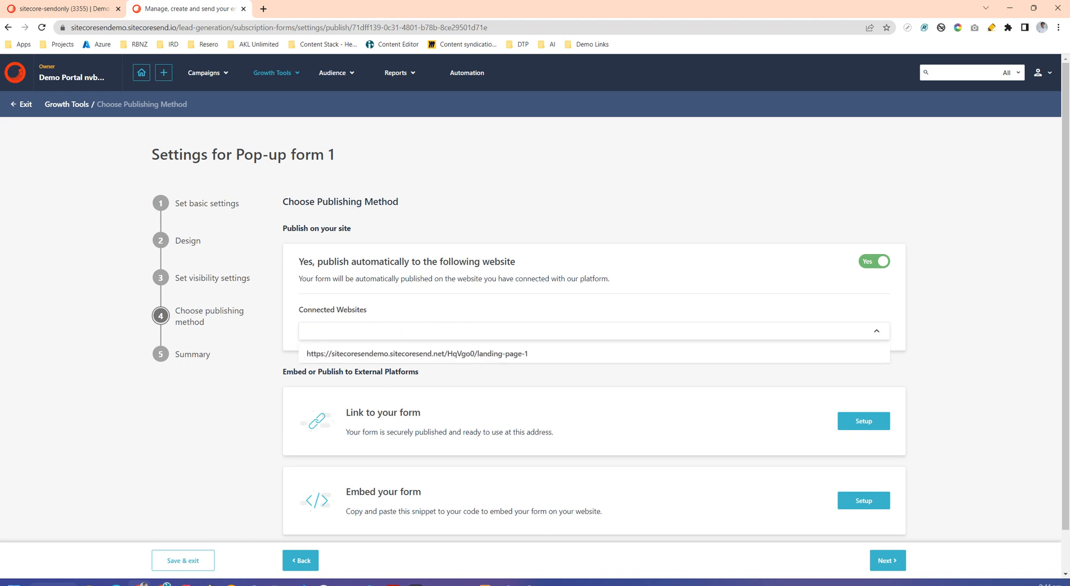
click(417, 354)
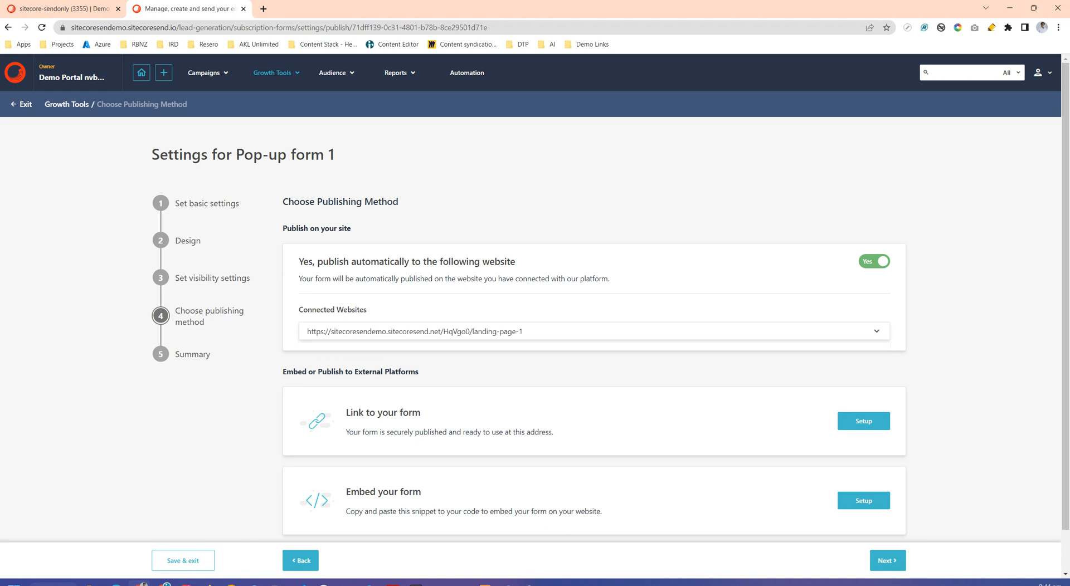
- Open the setup for linking to the form, check its domain and path, and copy the form's URL
drag(305, 372, 418, 372)
scroll(610, 312, down, 1)
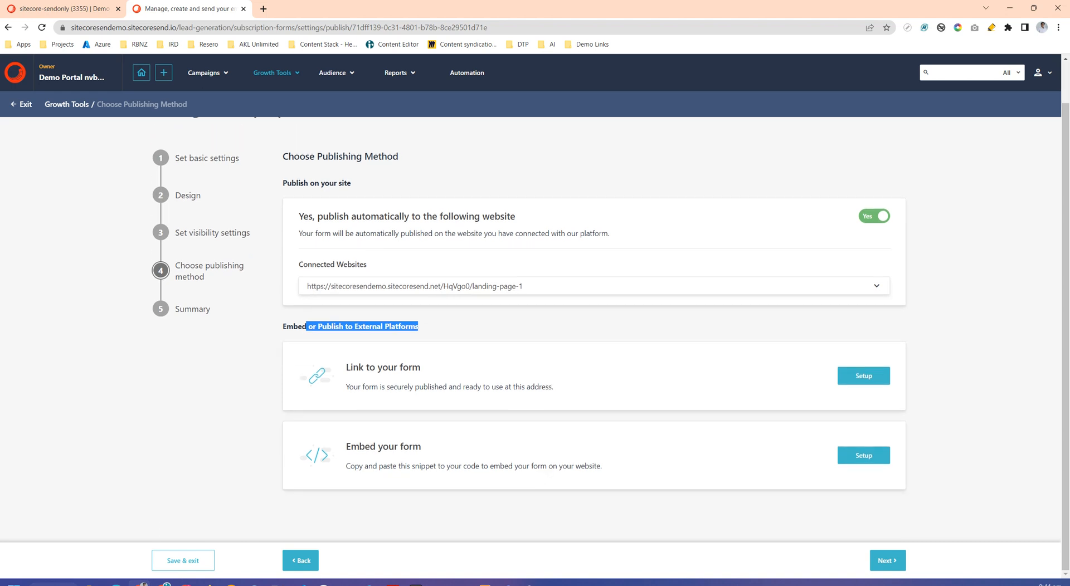
click(863, 376)
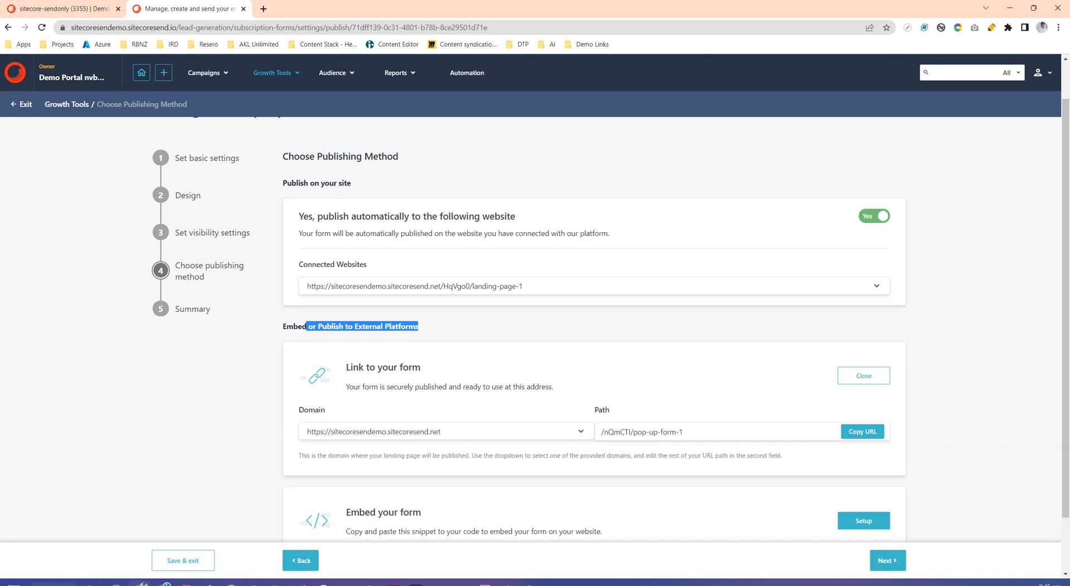
drag(94, 28, 196, 27)
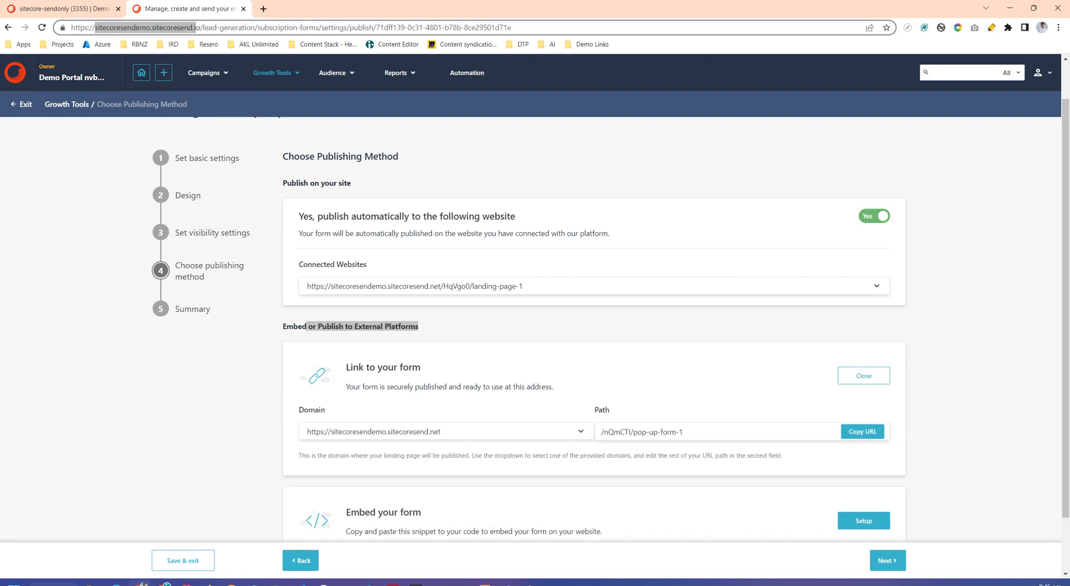
click(683, 433)
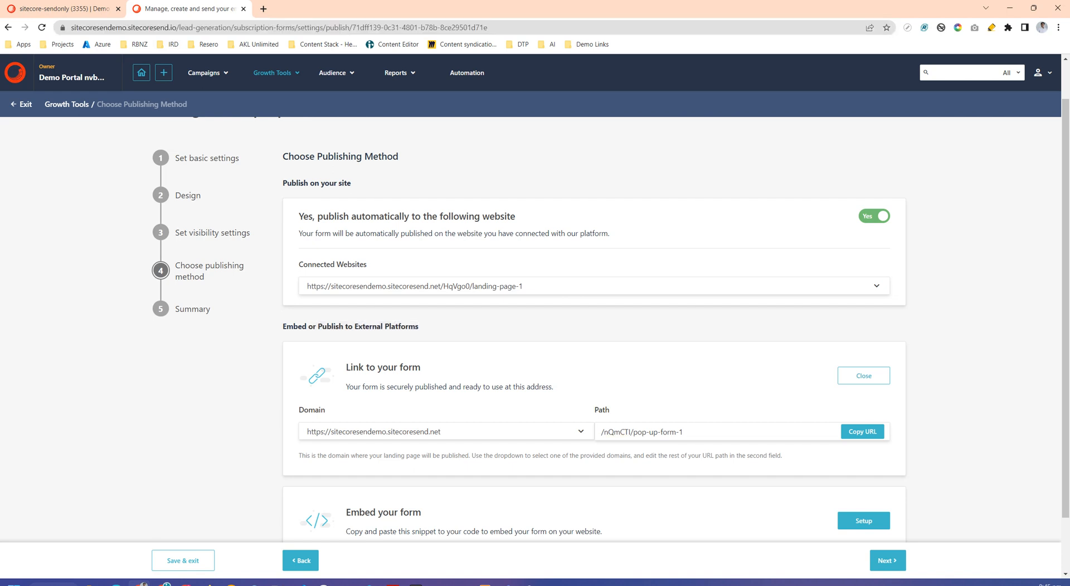
click(862, 431)
scroll(862, 432, down, 2)
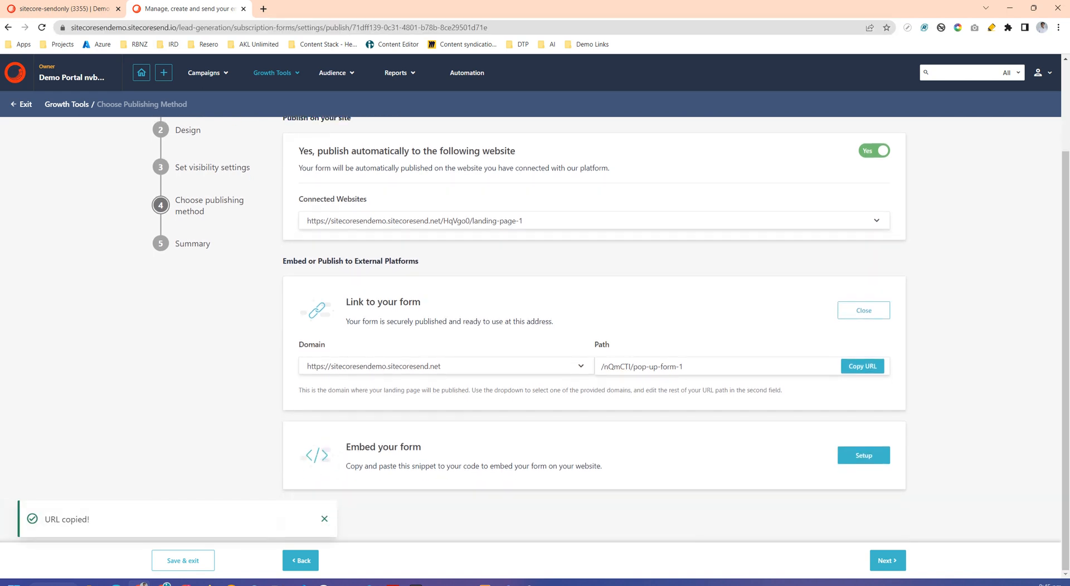
- Examine the script snippet for embedding the form and close the embed setup
click(863, 455)
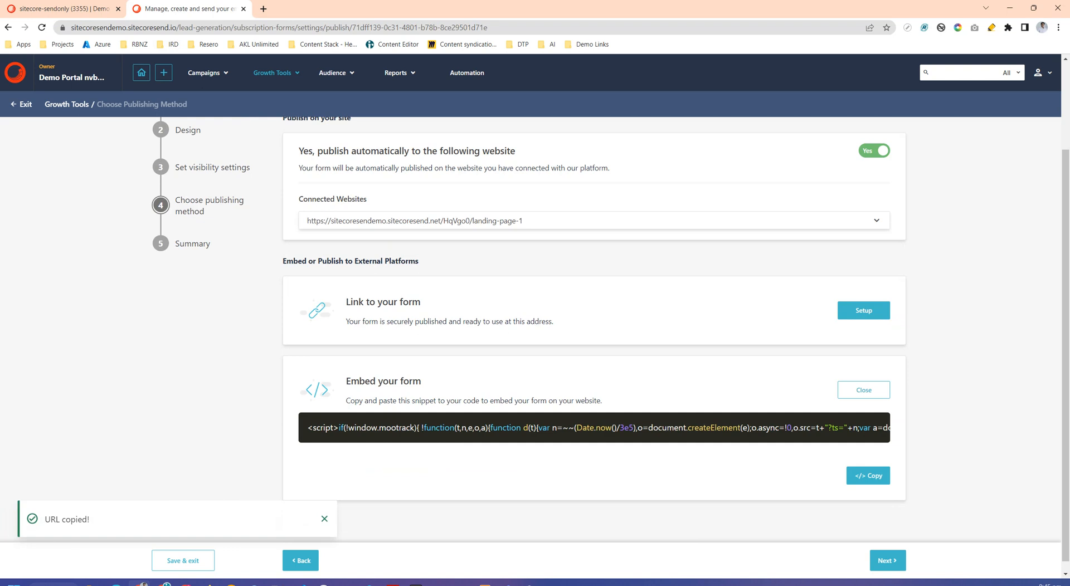
drag(307, 428, 890, 427)
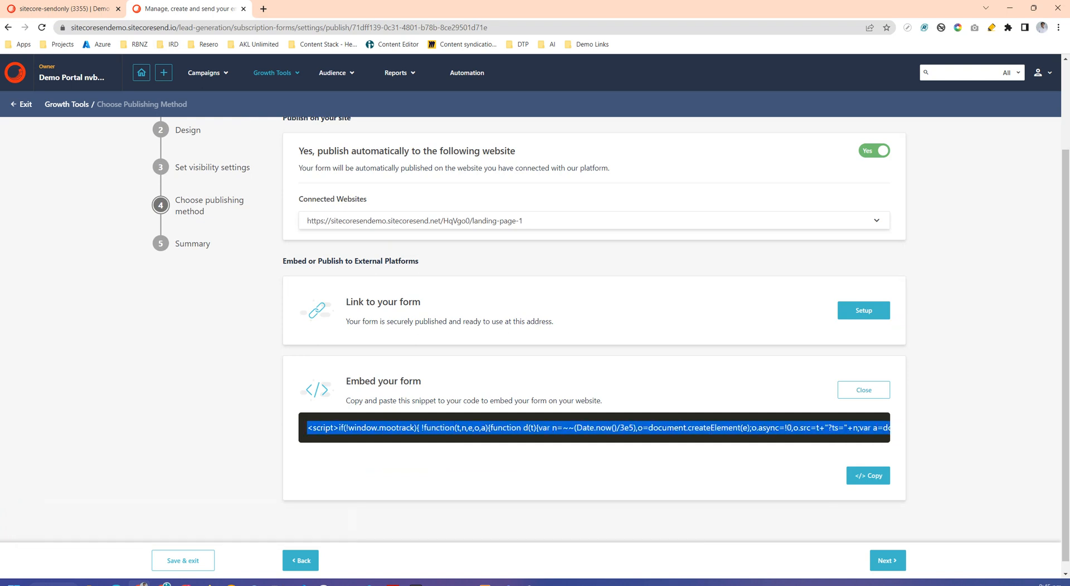
click(863, 390)
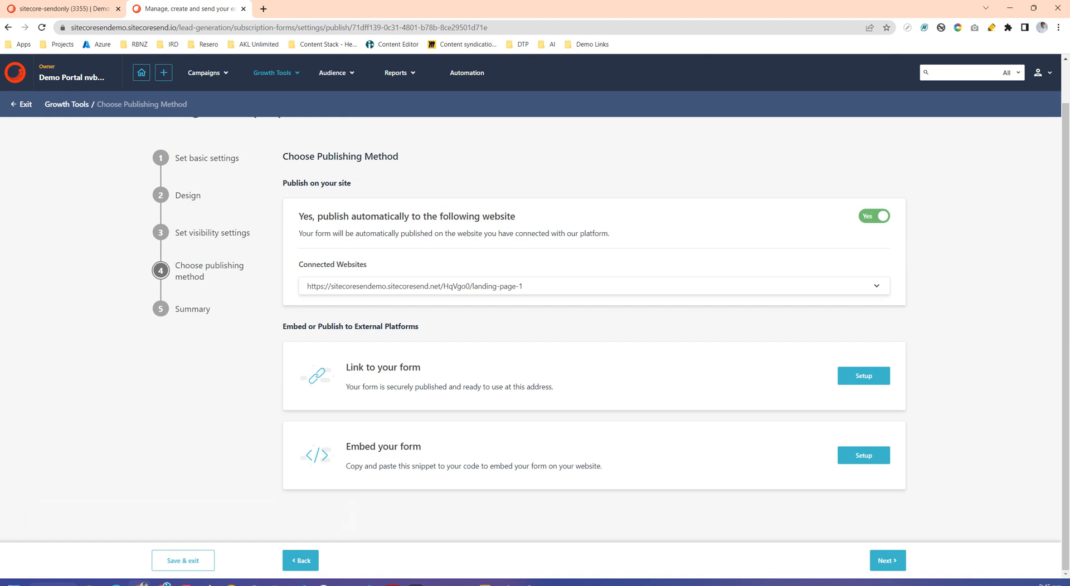
- Copy the pop-up form's link URL again from its link setup and proceed to the summary step
click(863, 376)
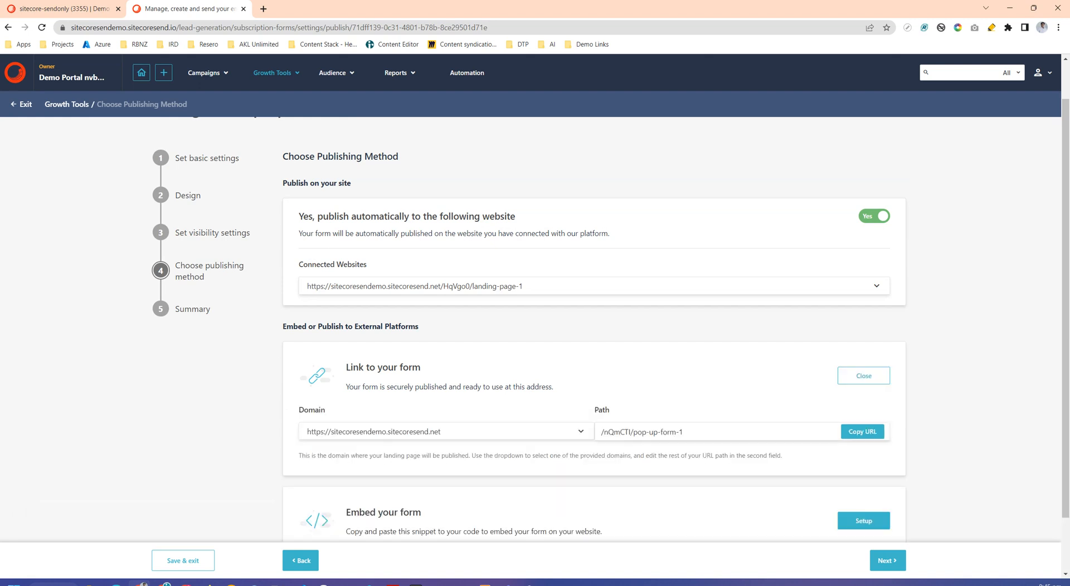
click(862, 432)
scroll(863, 432, down, 2)
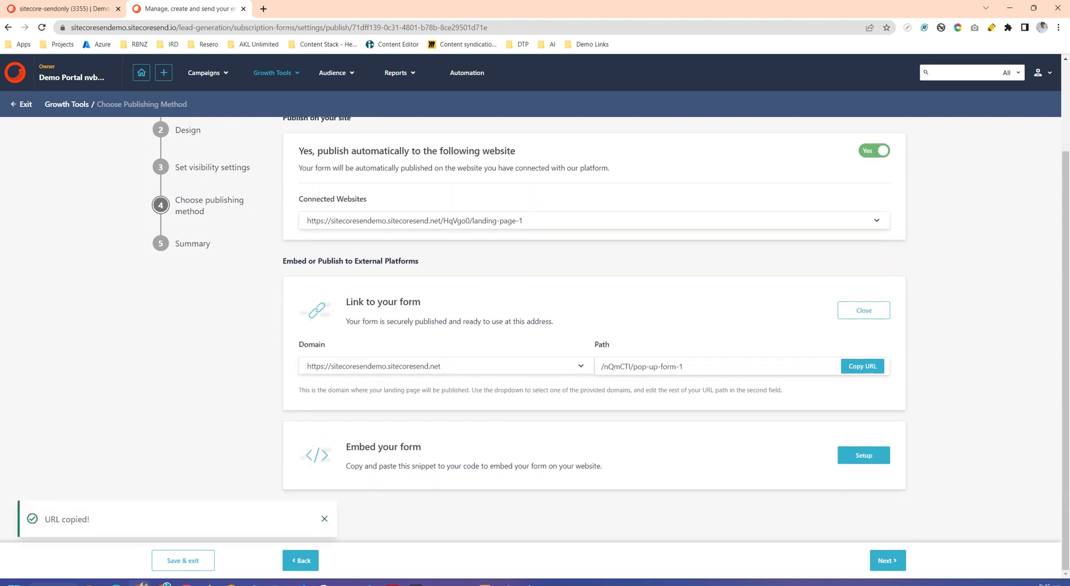
click(888, 560)
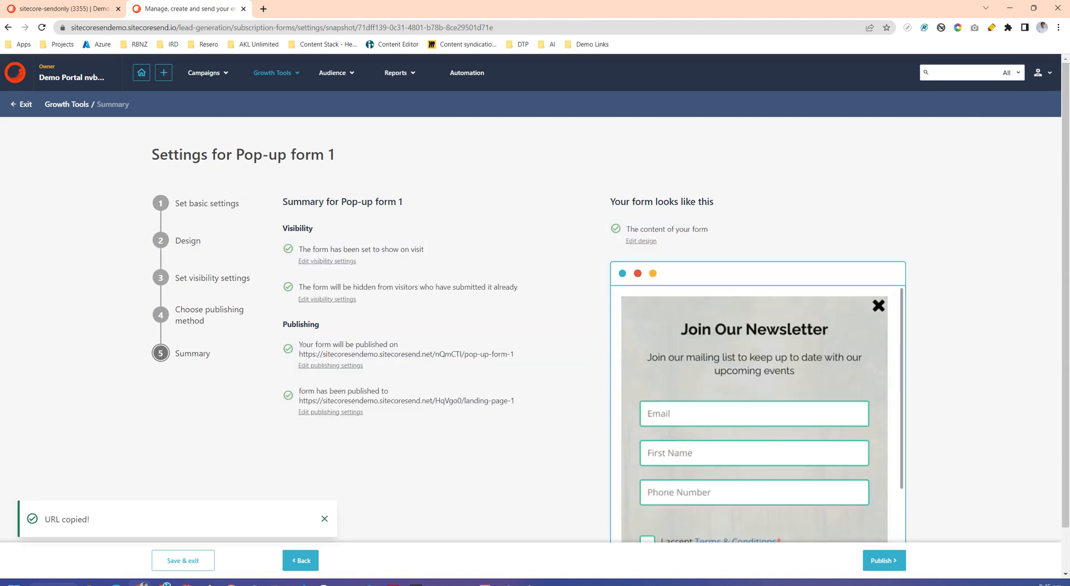
- Review the form summary and preview, and publish Pop-up form 1
scroll(535, 301, down, 1)
scroll(535, 301, up, 1)
click(884, 560)
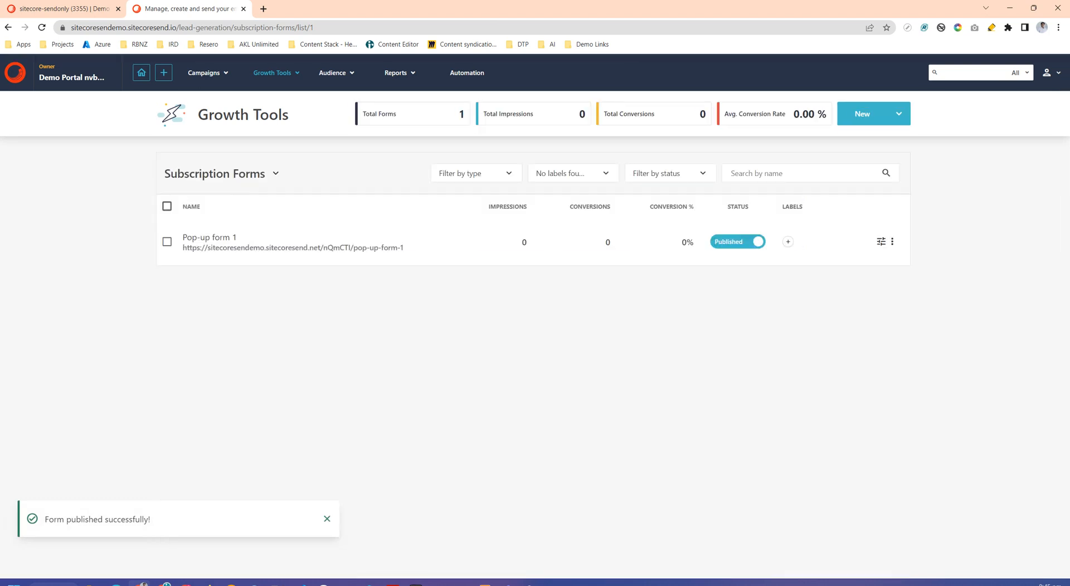
- Load the copied pop-up form URL in a new browser tab
click(263, 8)
key(ctrl+v)
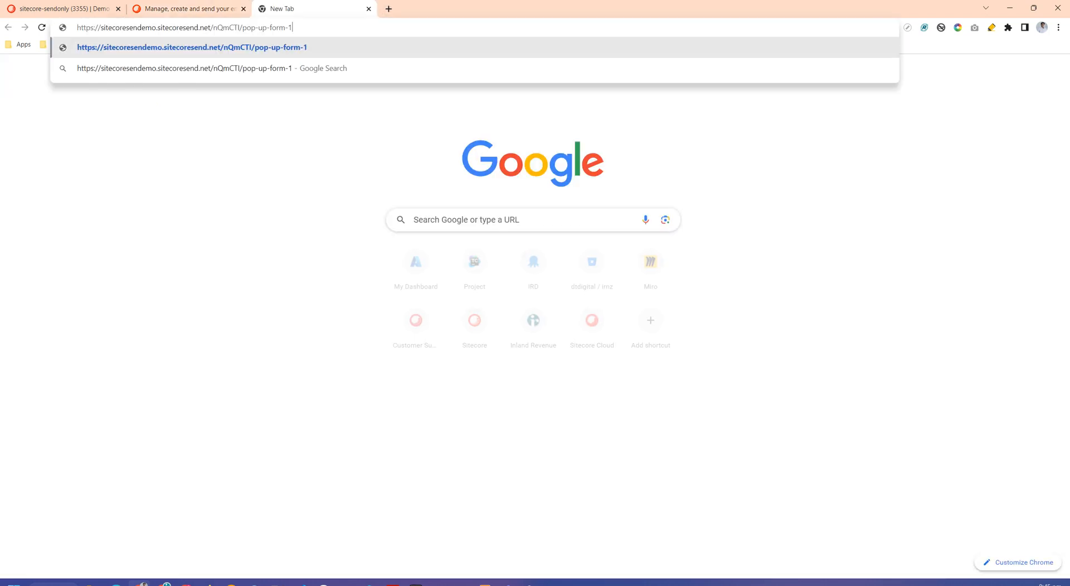
key(Return)
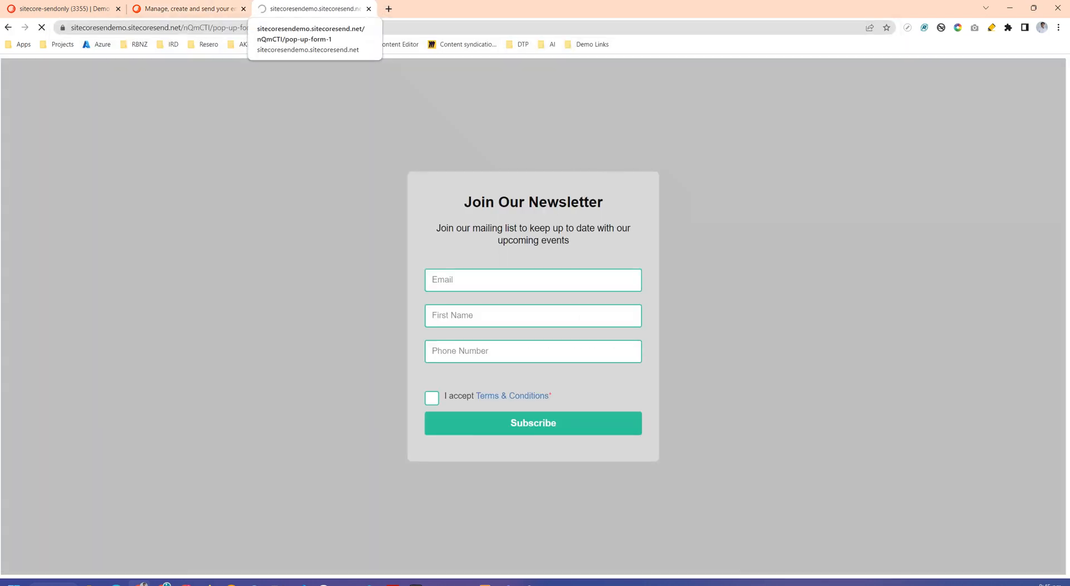
- Fill in the e-mail, first name and phone number, confirm the ReCaptcha, and submit the newsletter subscription
click(494, 260)
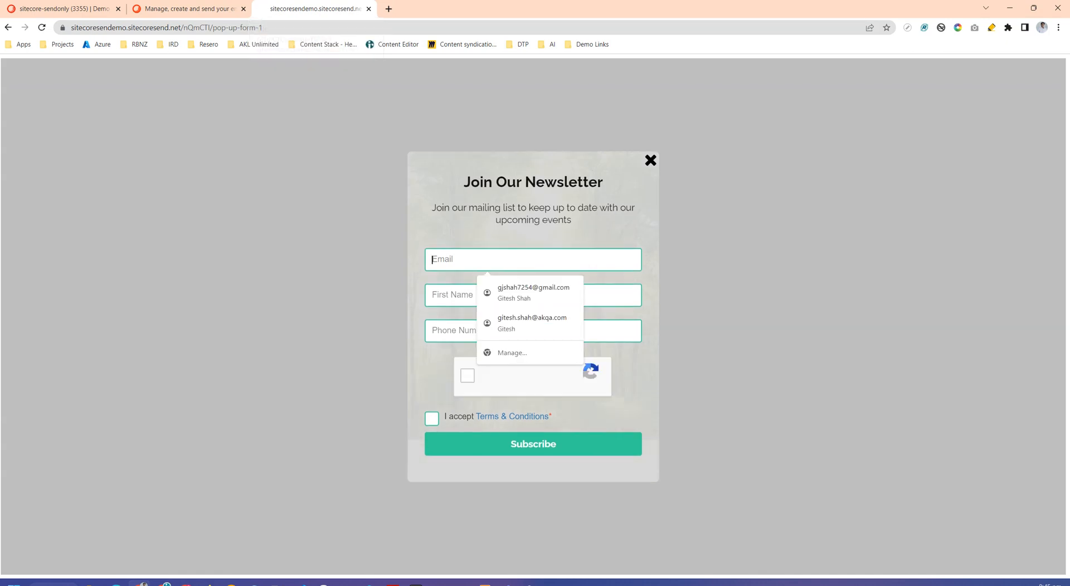
click(511, 292)
click(478, 331)
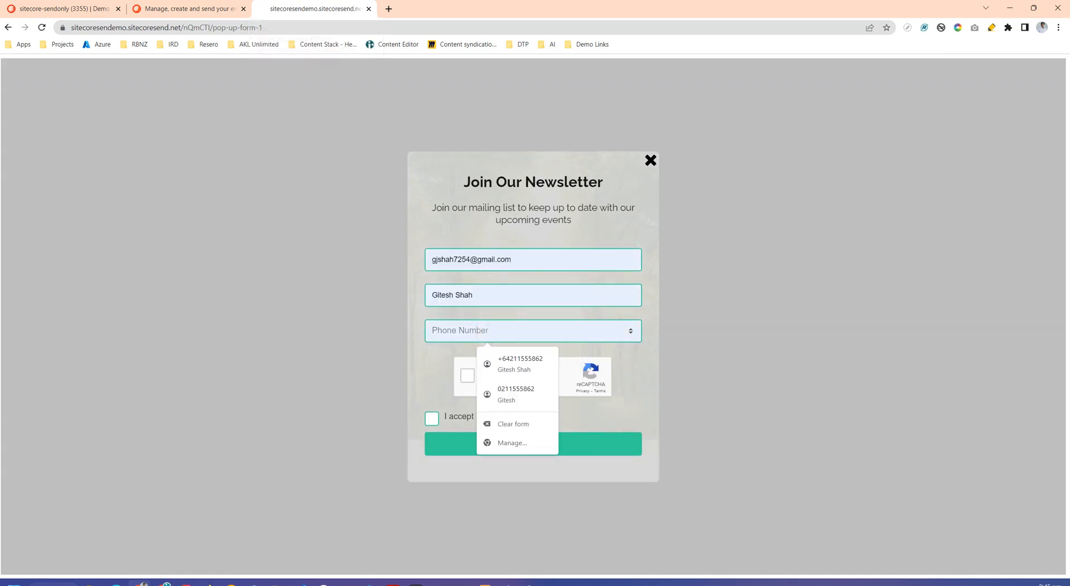
text(000000)
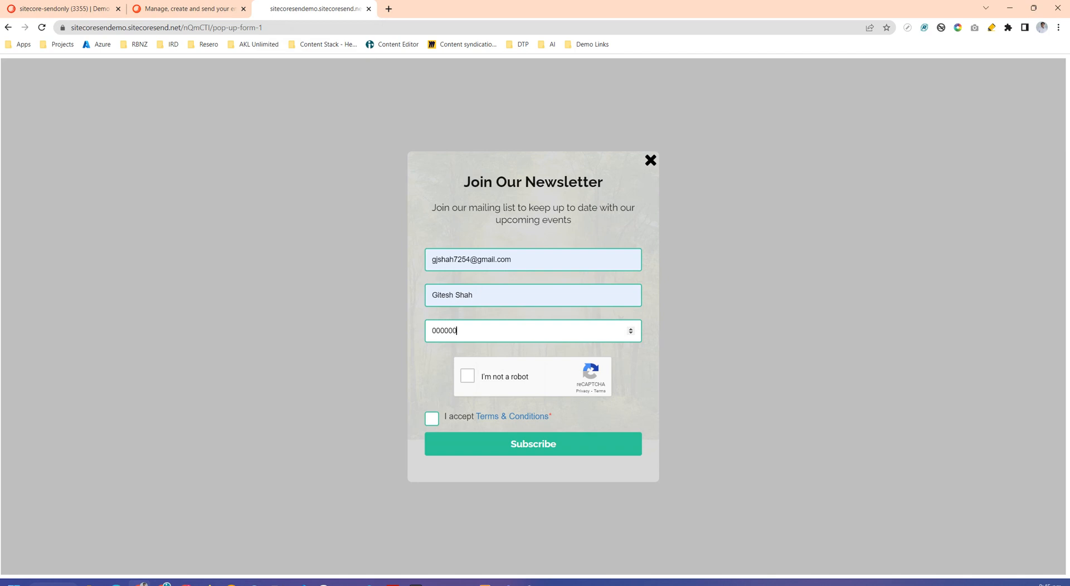
click(467, 376)
click(533, 444)
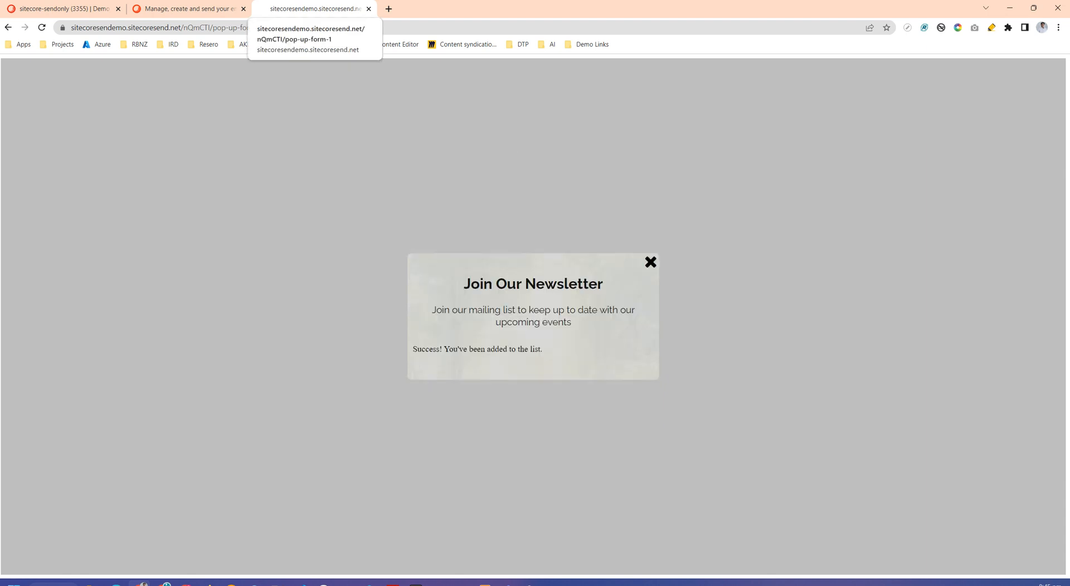
- Close the published form's tab and bring up the Growth Tools navigation options
click(368, 9)
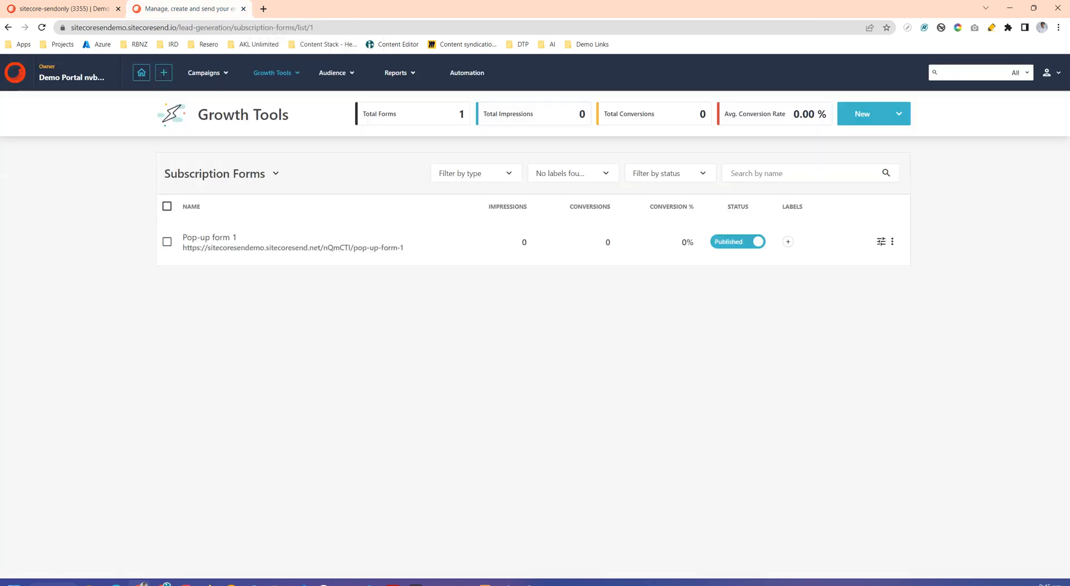
mouse_move(336, 73)
mouse_move(273, 73)
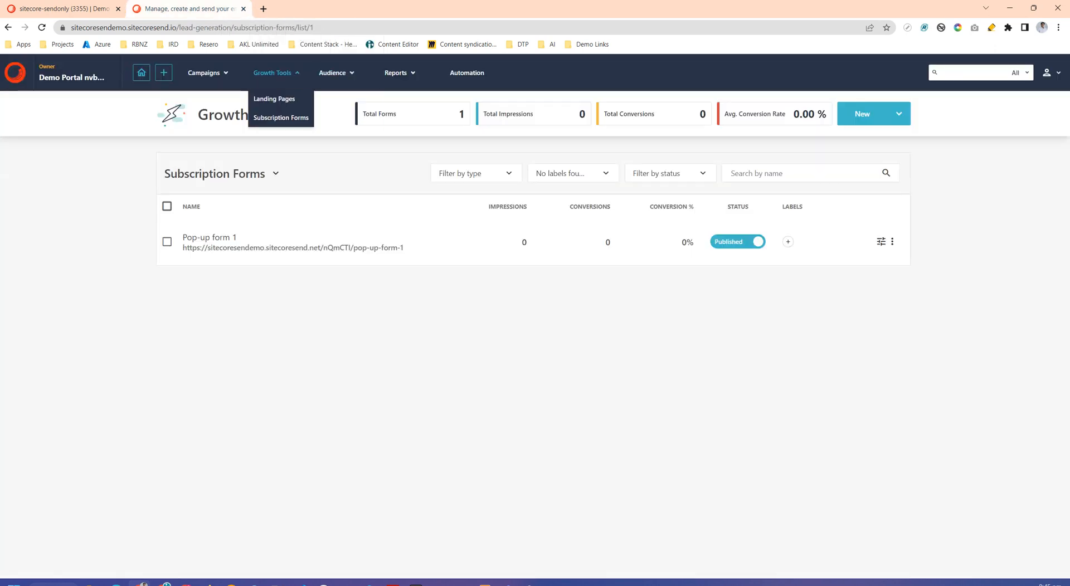